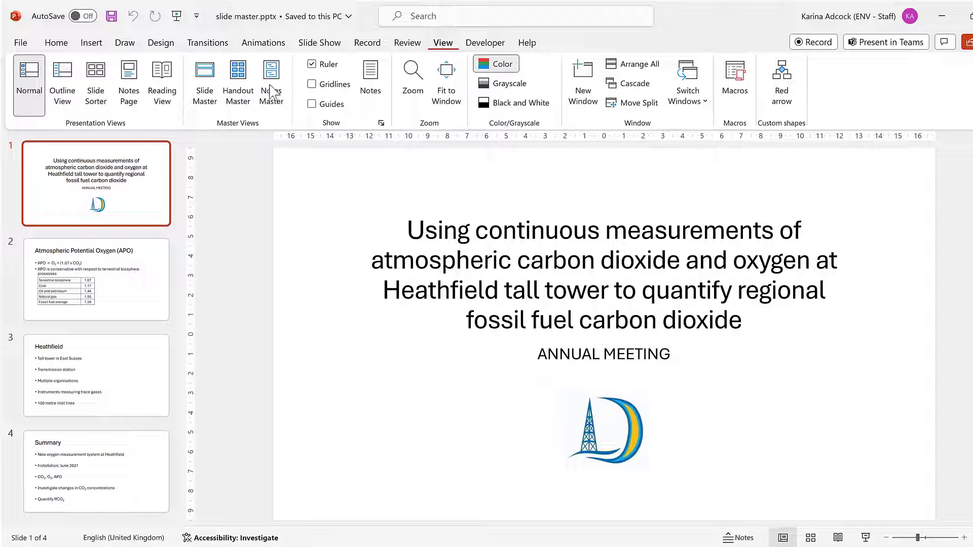
Step: Enter Slide Master view and select the top-level slide master thumbnail
{"action": "left_click", "coordinate": [205, 113]}
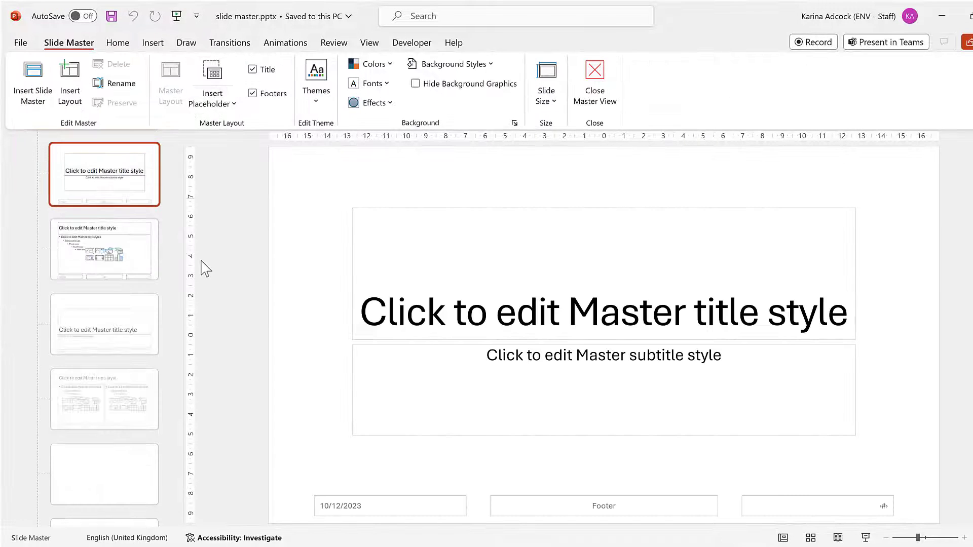
{"action": "scroll", "coordinate": [182, 239], "scroll_direction": "up", "scroll_amount": 3}
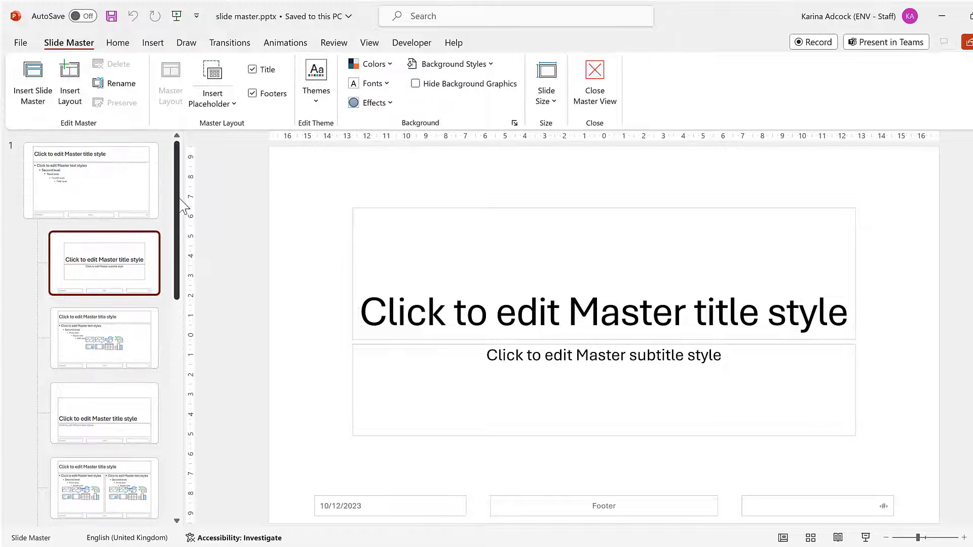
{"action": "left_click", "coordinate": [100, 183]}
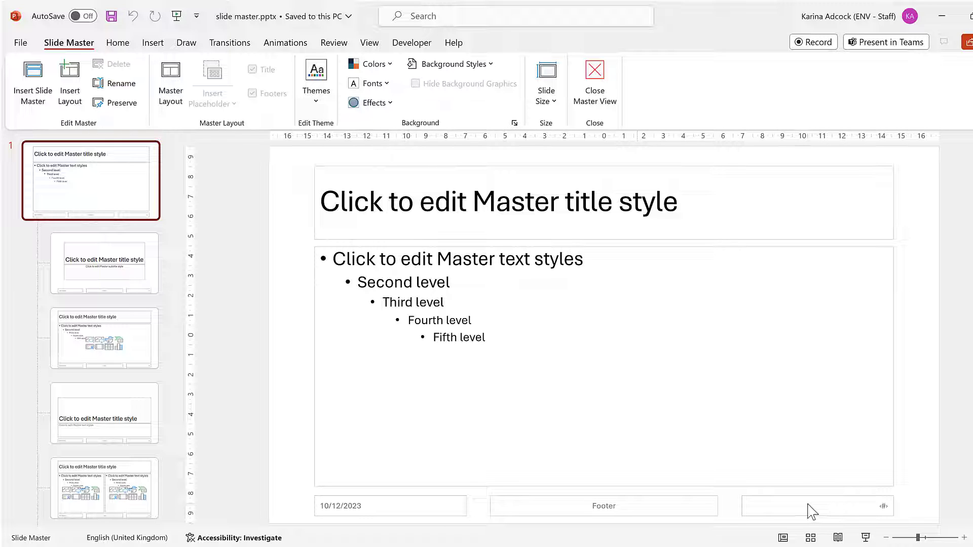
Step: Add slide numbers, the presenter's name footer and fixed date 'Monday - Seminar B' to all non-title slides
{"action": "left_click", "coordinate": [153, 44]}
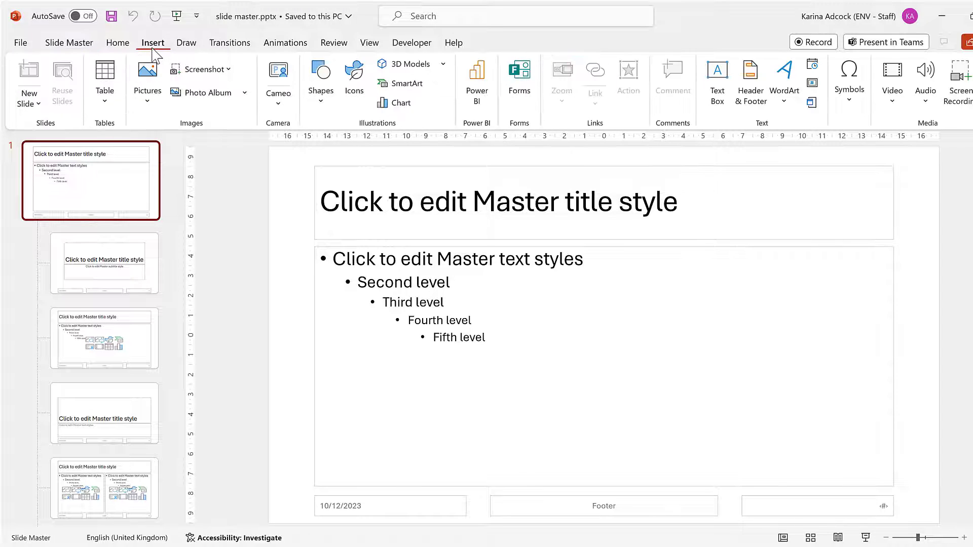
{"action": "left_click", "coordinate": [751, 104]}
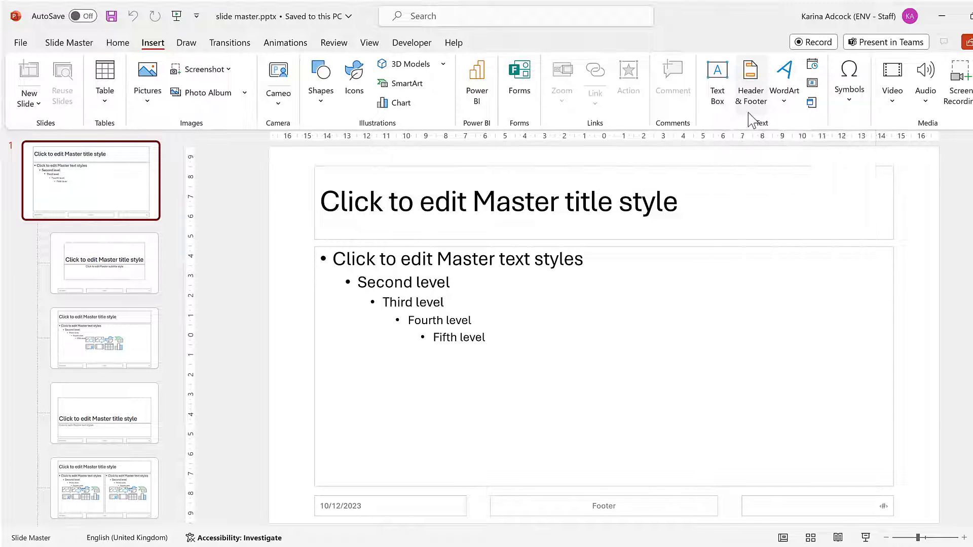
{"action": "left_click", "coordinate": [343, 306]}
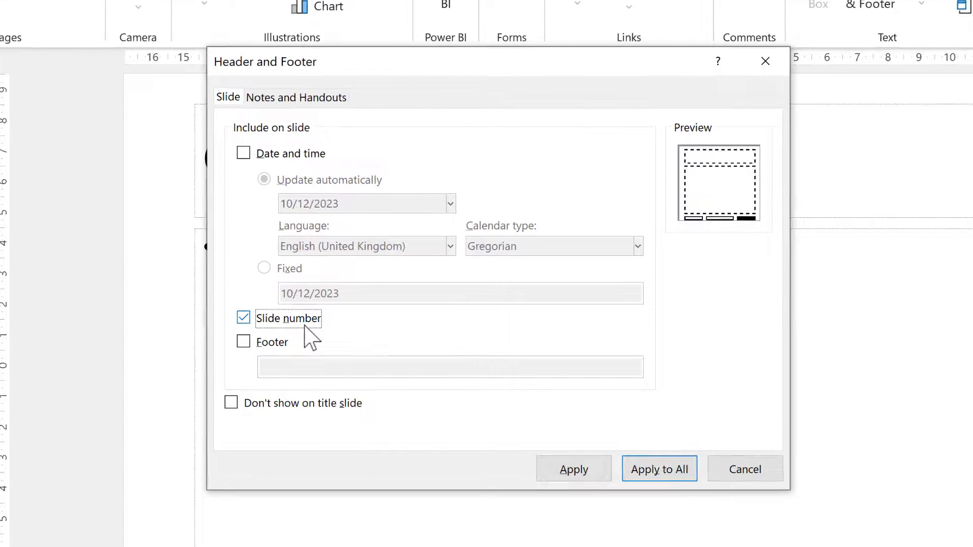
{"action": "left_click", "coordinate": [241, 345]}
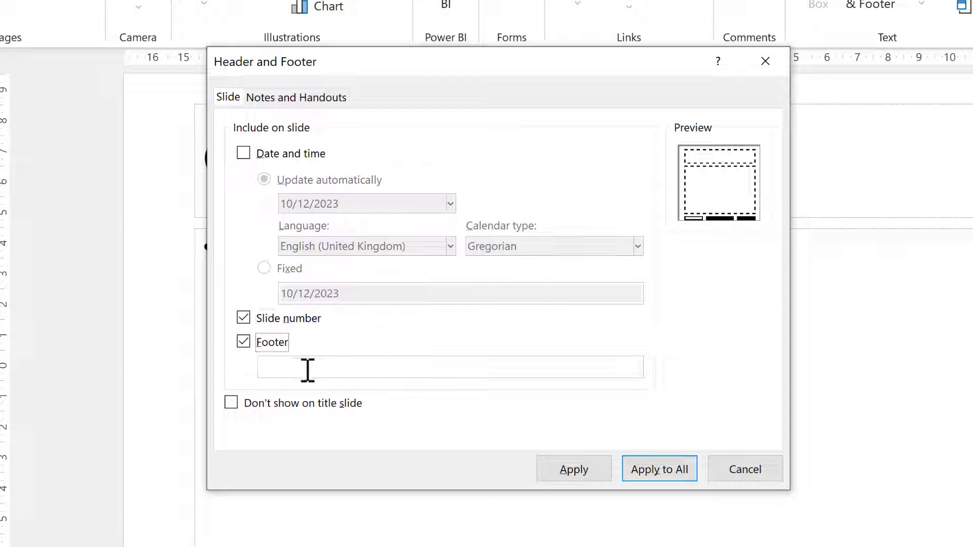
{"action": "left_click", "coordinate": [310, 369]}
{"action": "type", "text": "Karina Ad"}
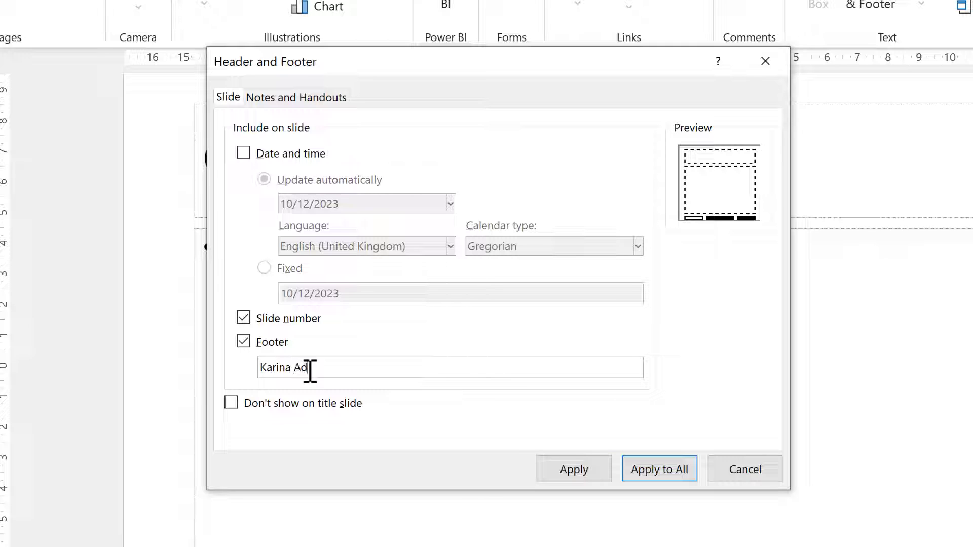
{"action": "type", "text": "cock"}
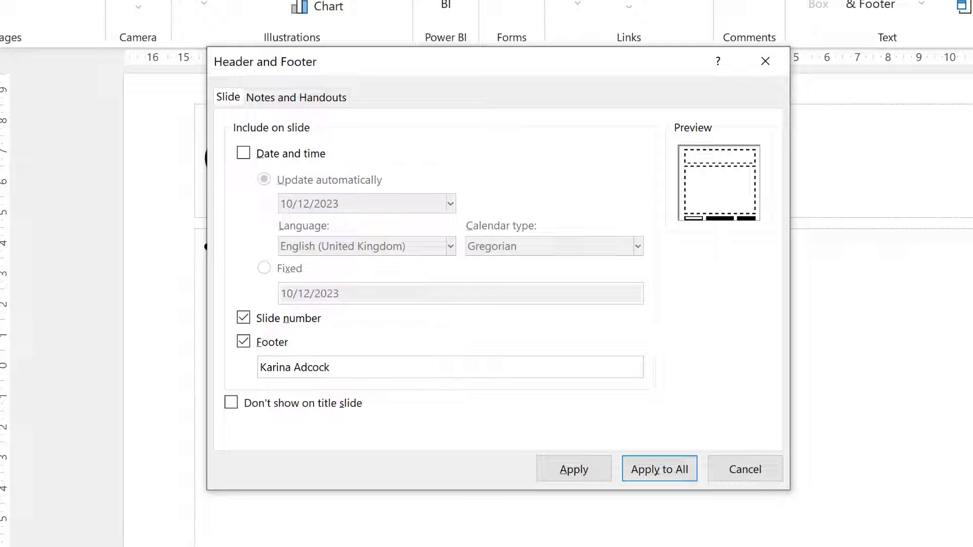
{"action": "left_click", "coordinate": [242, 155]}
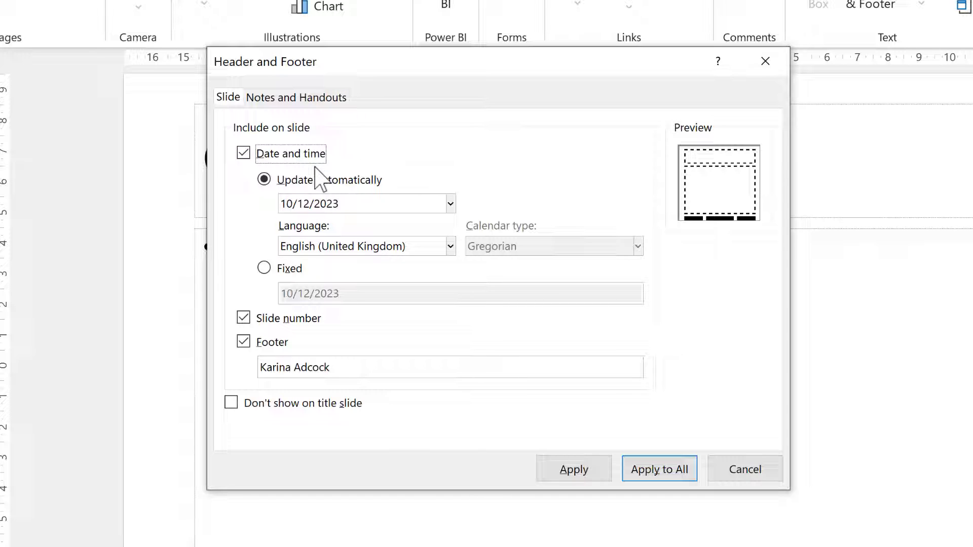
{"action": "left_click", "coordinate": [264, 269]}
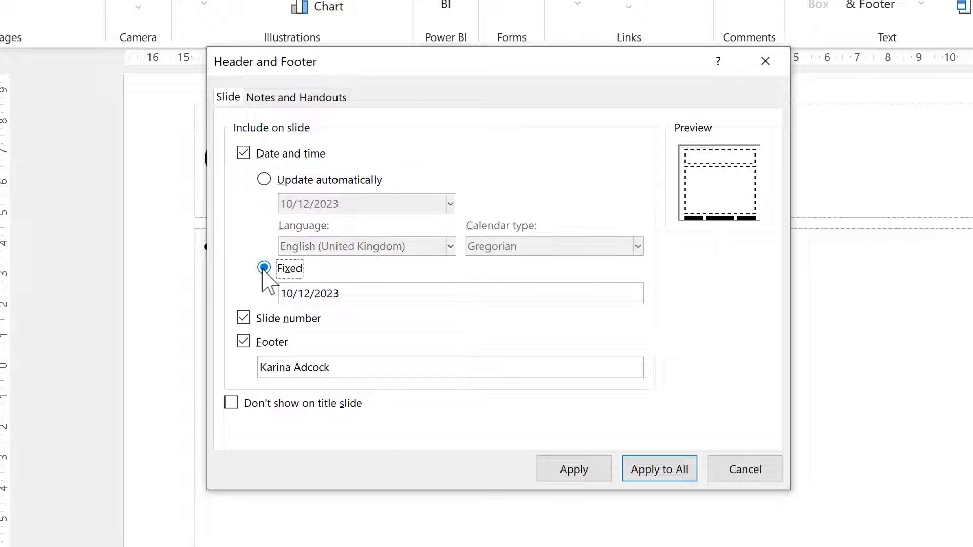
{"action": "double_click", "coordinate": [297, 293]}
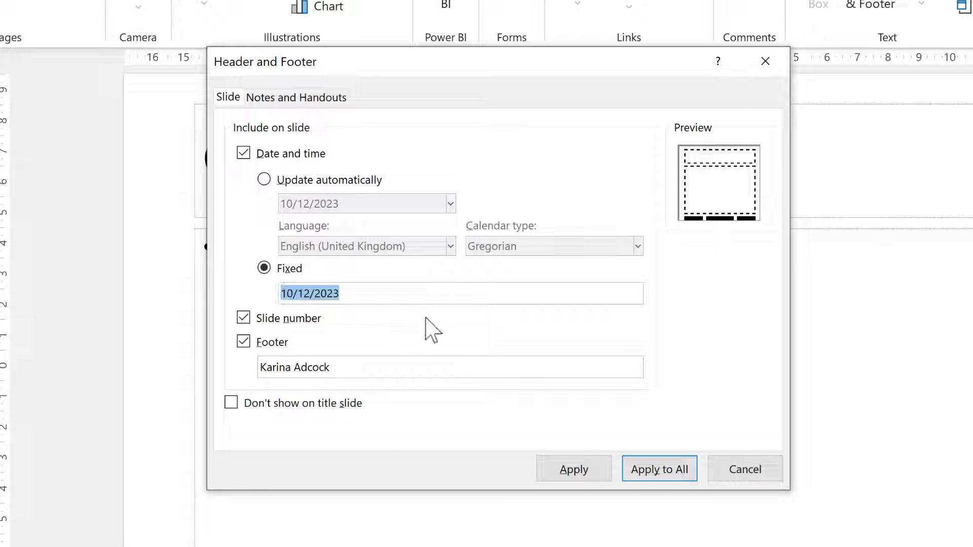
{"action": "type", "text": "Monday - S"}
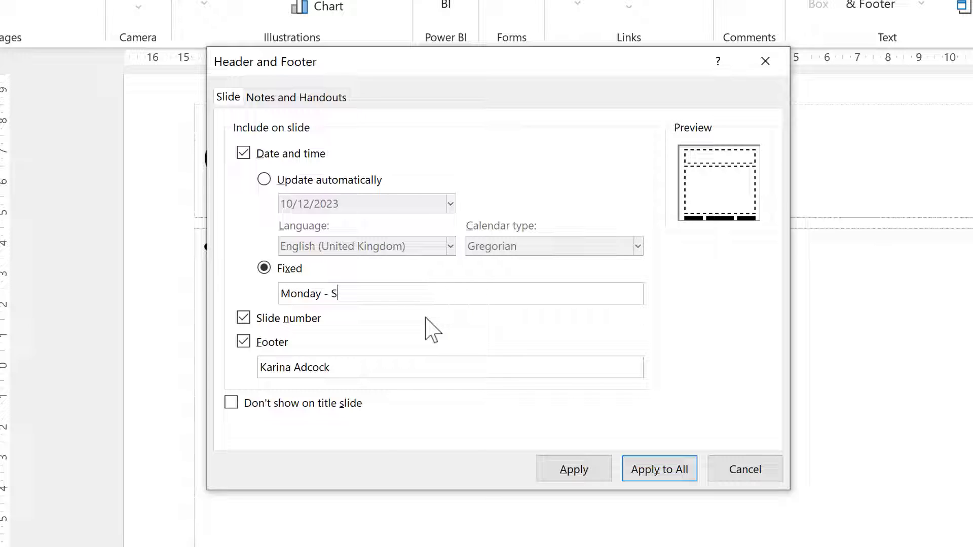
{"action": "type", "text": "eminar B"}
{"action": "left_click", "coordinate": [228, 405]}
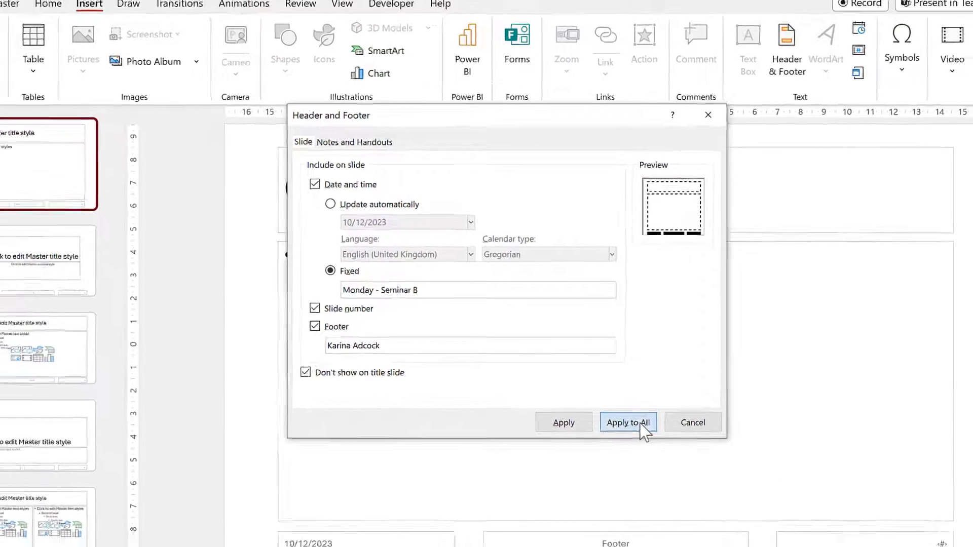
{"action": "left_click", "coordinate": [669, 462]}
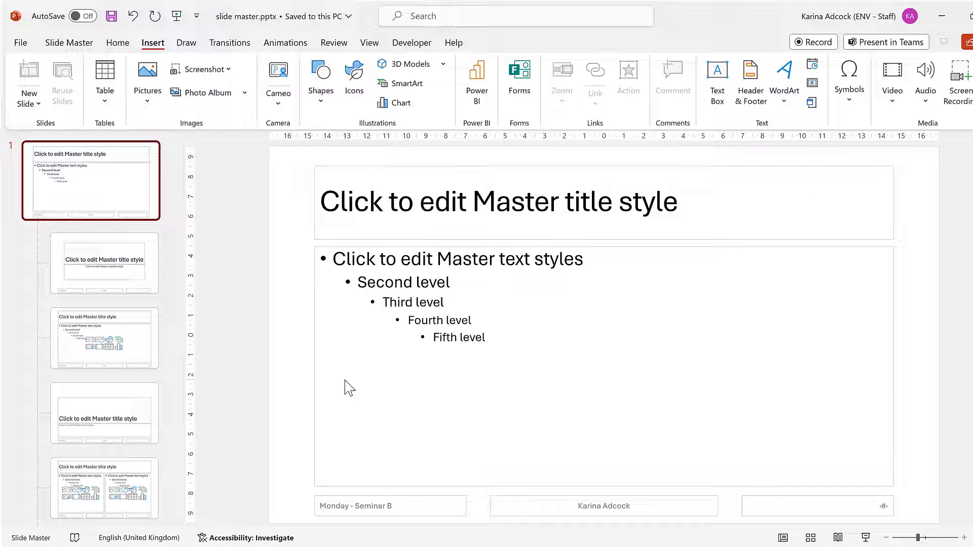
Step: Close Master View and scroll through slides 2–4 to check the new footers
{"action": "left_click", "coordinate": [79, 49]}
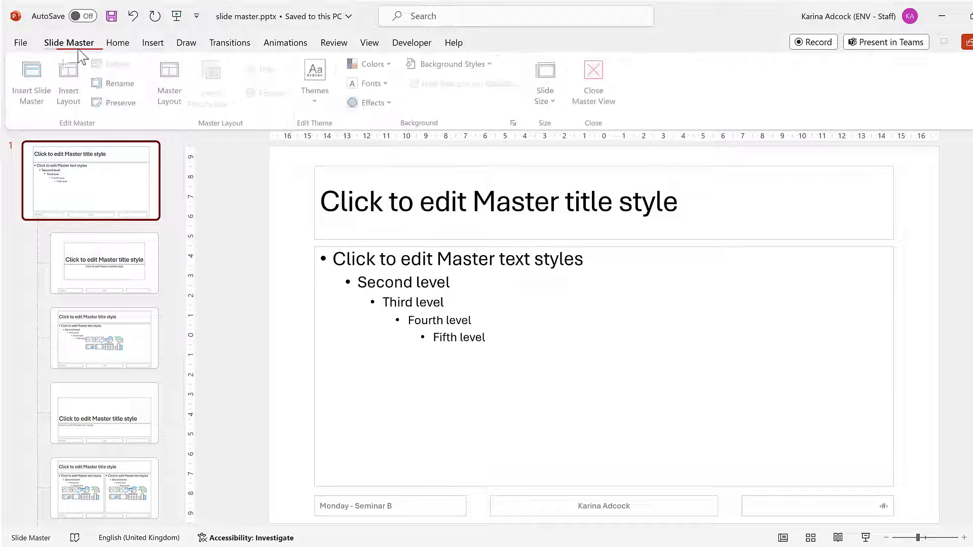
{"action": "left_click", "coordinate": [613, 112]}
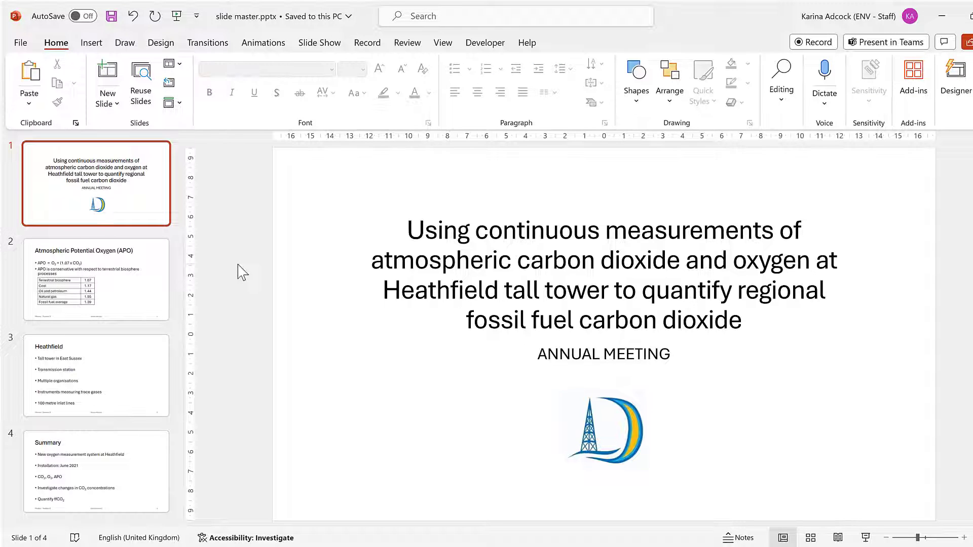
{"action": "scroll", "coordinate": [241, 272], "scroll_direction": "down", "scroll_amount": 1}
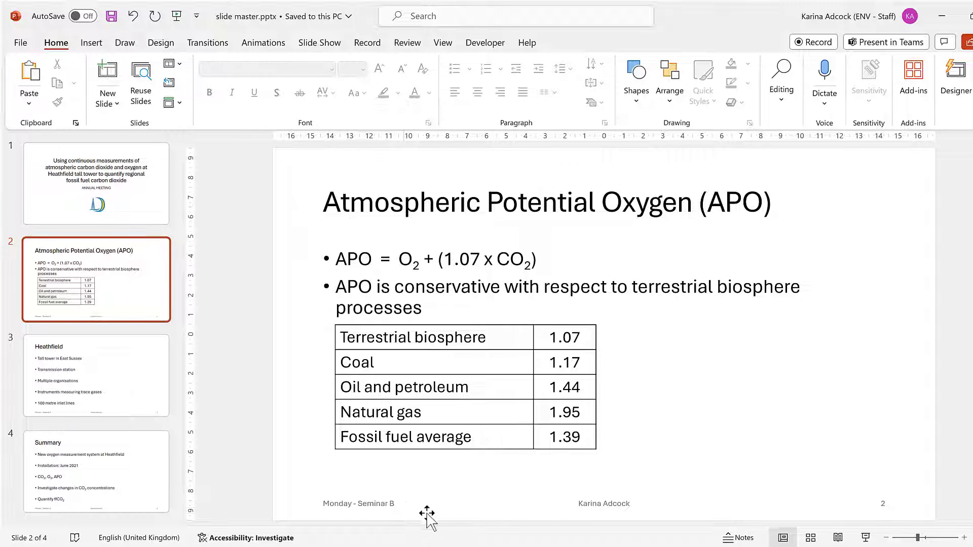
{"action": "scroll", "coordinate": [634, 531], "scroll_direction": "down", "scroll_amount": 1}
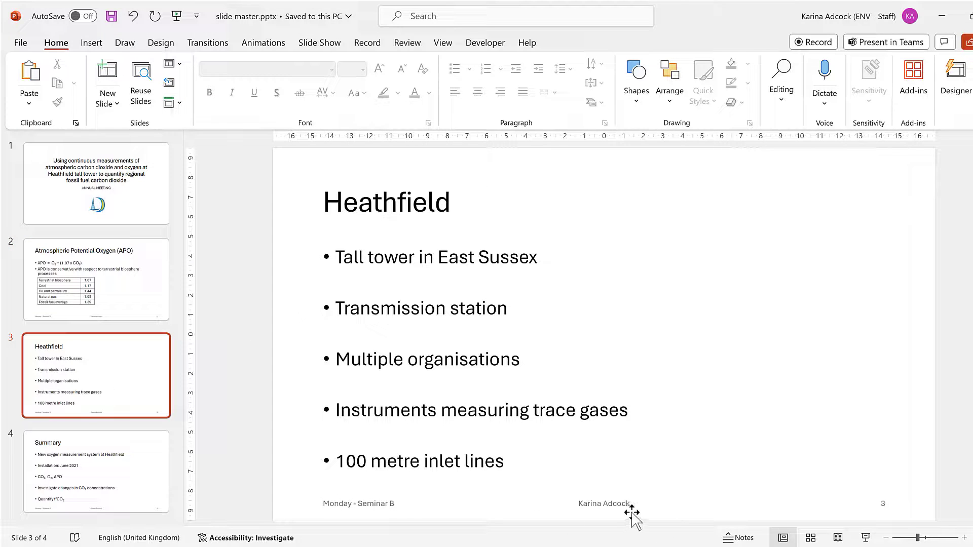
{"action": "scroll", "coordinate": [684, 516], "scroll_direction": "down", "scroll_amount": 1}
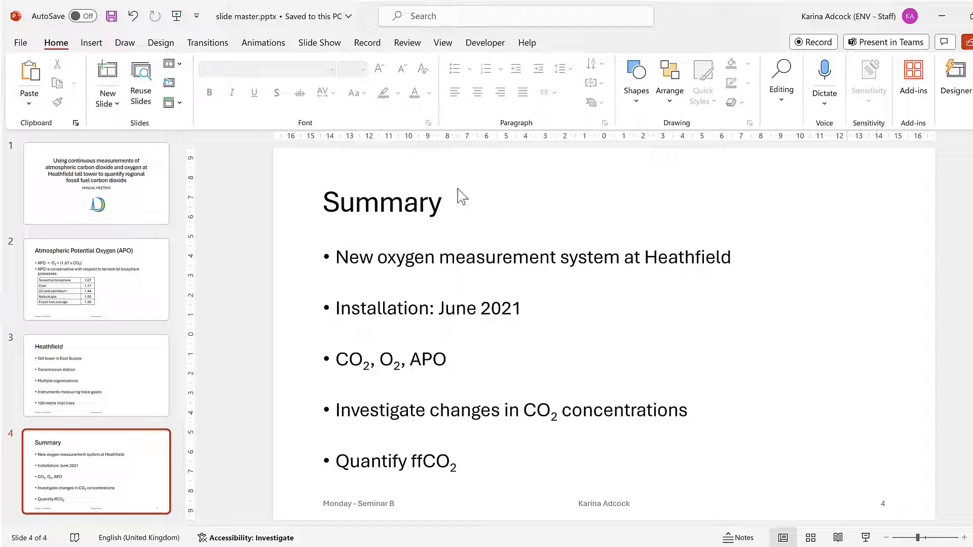
Step: Reopen Slide Master view on the top-level slide master
{"action": "left_click", "coordinate": [443, 43]}
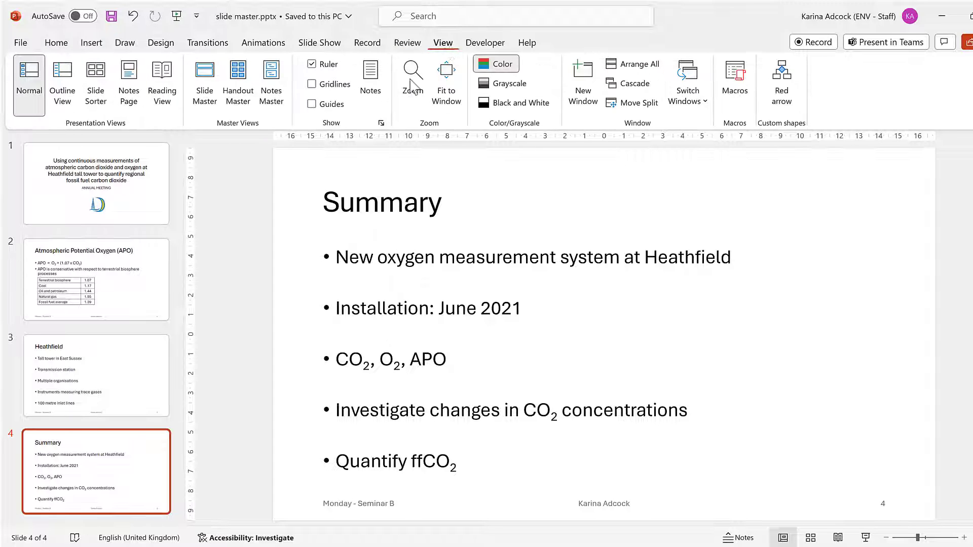
{"action": "left_click", "coordinate": [205, 97]}
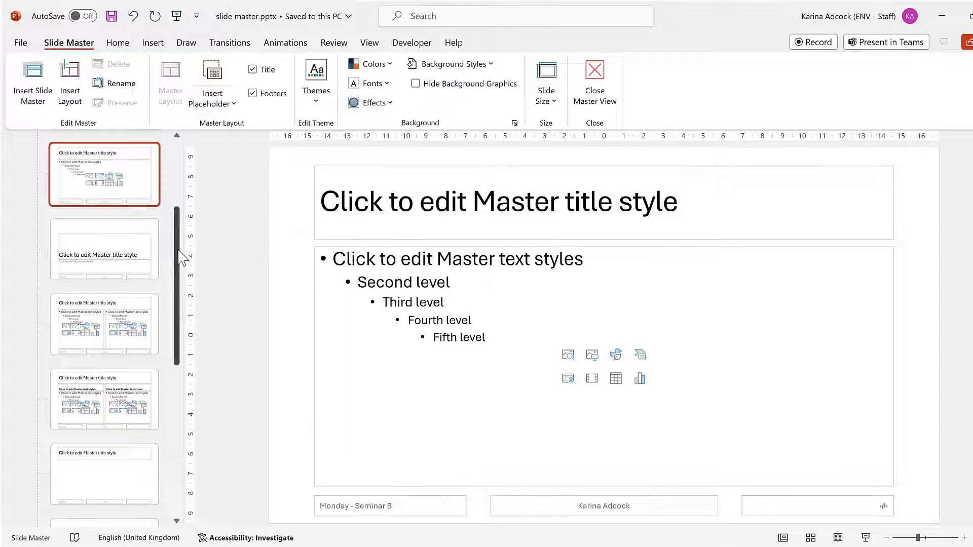
{"action": "left_click_drag", "start_coordinate": [183, 250], "coordinate": [183, 191]}
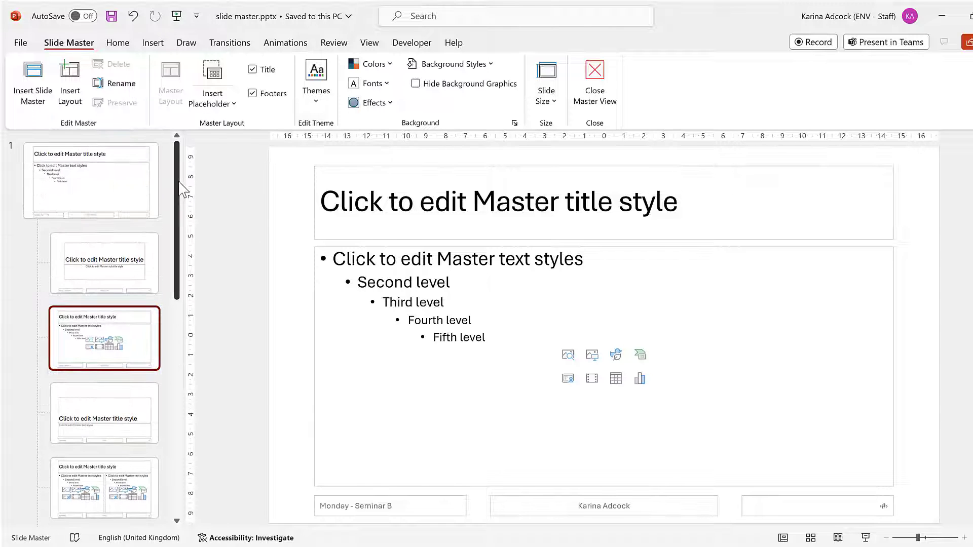
{"action": "left_click", "coordinate": [113, 187]}
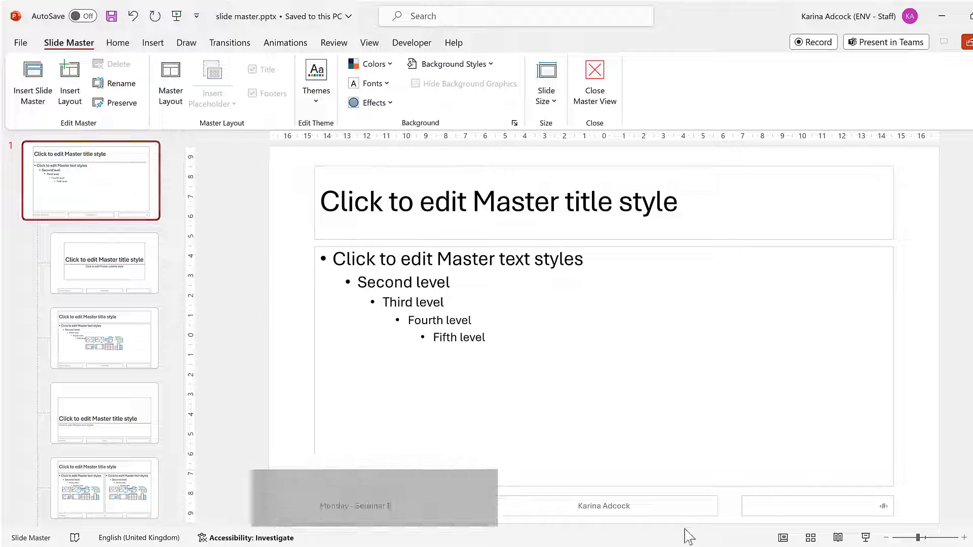
Step: Enlarge the three footer placeholders' text to 16 pt and colour it blue
{"action": "left_click_drag", "start_coordinate": [710, 536], "coordinate": [897, 531]}
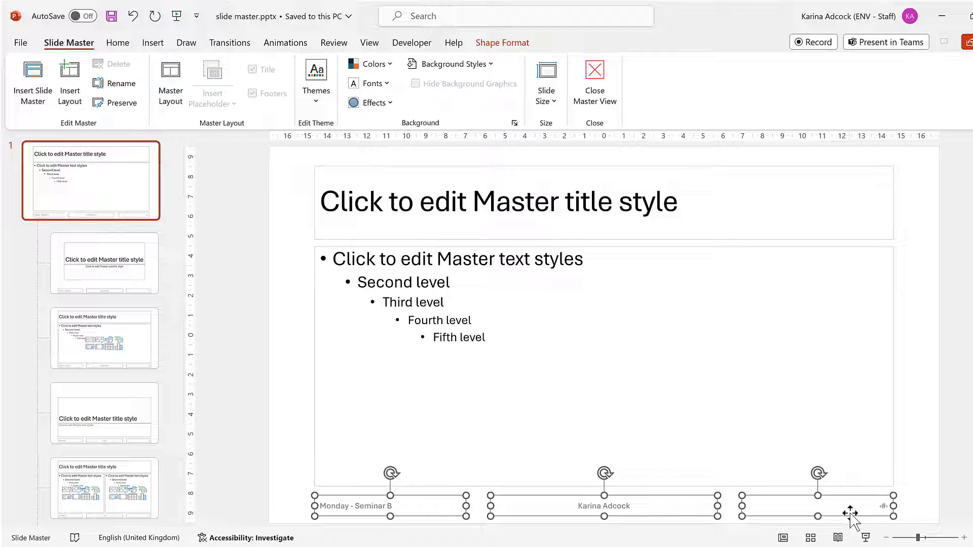
{"action": "left_click", "coordinate": [117, 42]}
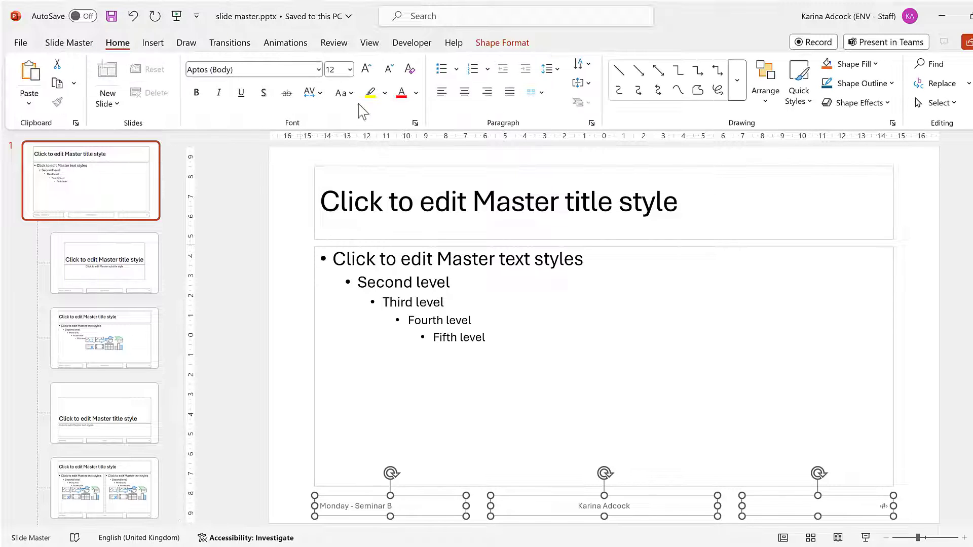
{"action": "left_click", "coordinate": [369, 71]}
{"action": "left_click", "coordinate": [370, 70]}
{"action": "left_click", "coordinate": [416, 93]}
{"action": "left_click", "coordinate": [443, 157]}
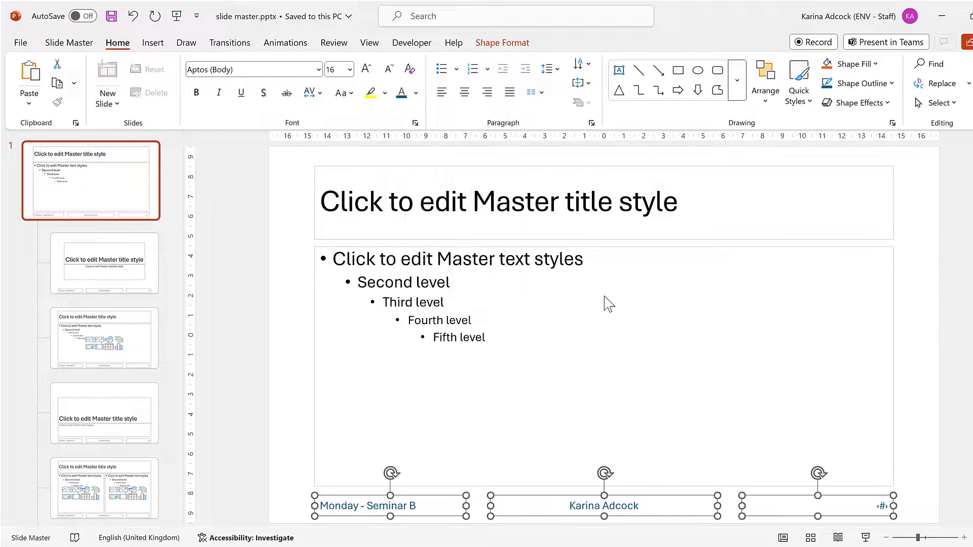
Step: Make the master title text blue, then select the body text placeholder
{"action": "left_click", "coordinate": [415, 171]}
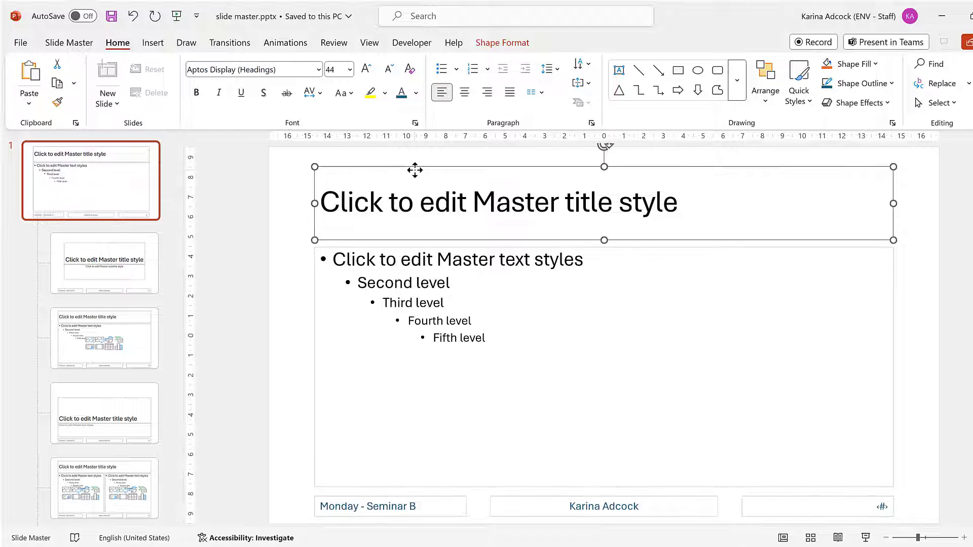
{"action": "left_click", "coordinate": [402, 94]}
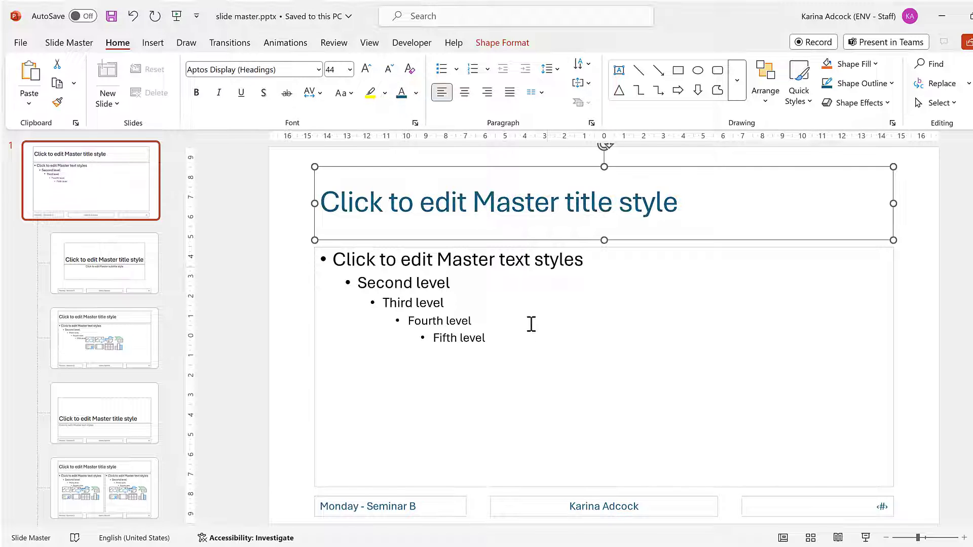
{"action": "left_click", "coordinate": [446, 246]}
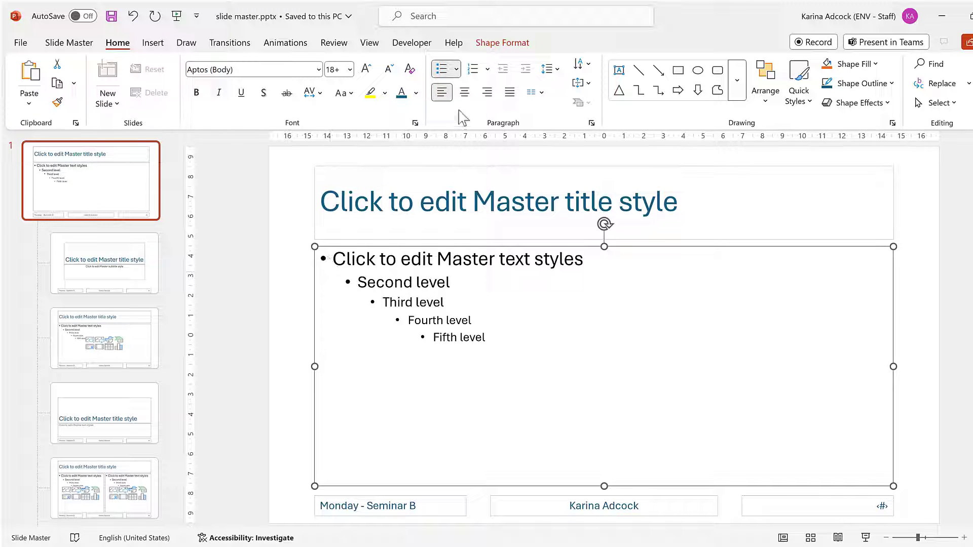
Step: Choose the right-pointing triangle (25BA) as the custom bullet symbol
{"action": "left_click", "coordinate": [456, 72]}
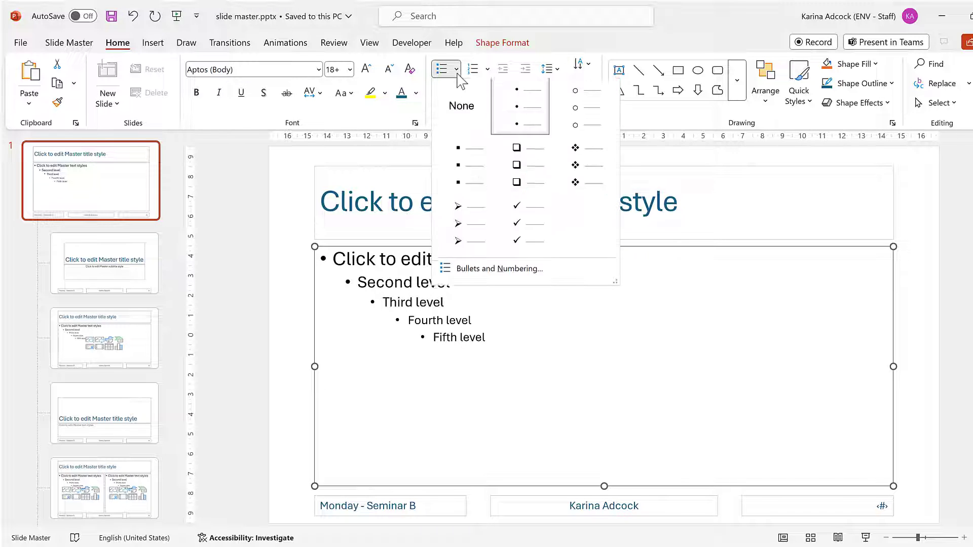
{"action": "left_click", "coordinate": [494, 273]}
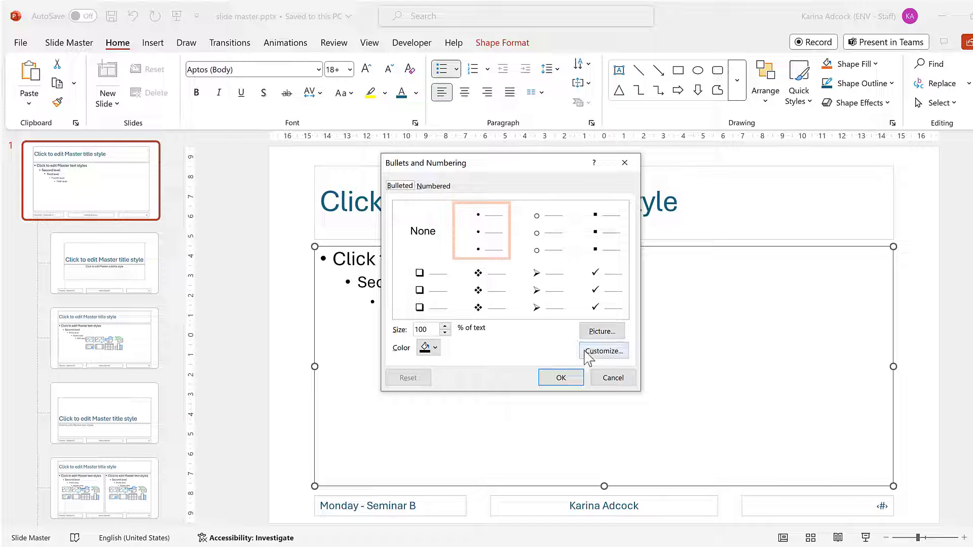
{"action": "left_click", "coordinate": [590, 354]}
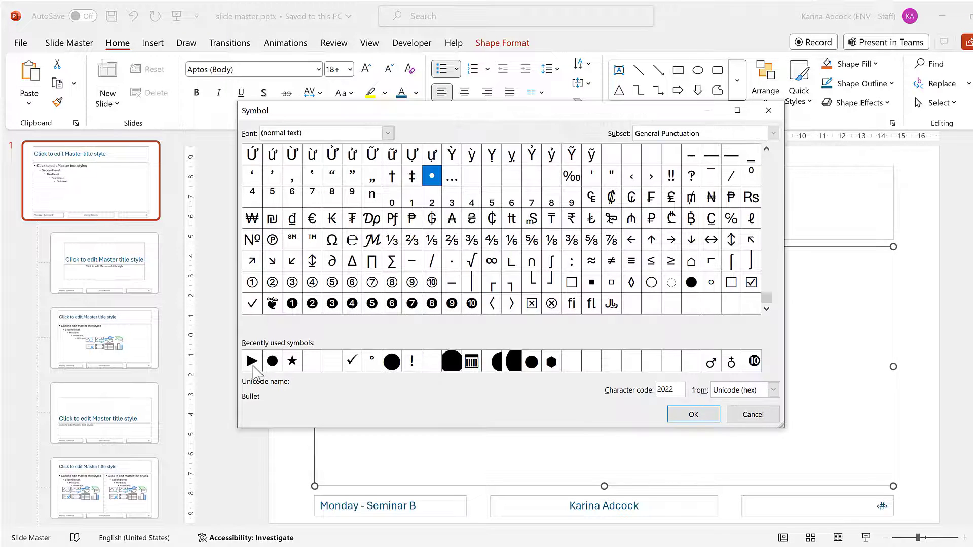
{"action": "left_click", "coordinate": [255, 366]}
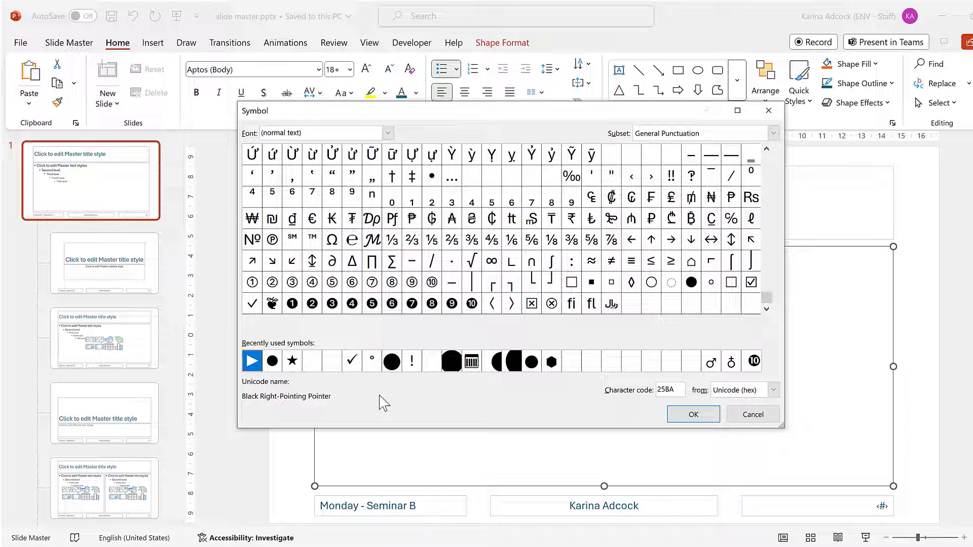
{"action": "left_click", "coordinate": [690, 414]}
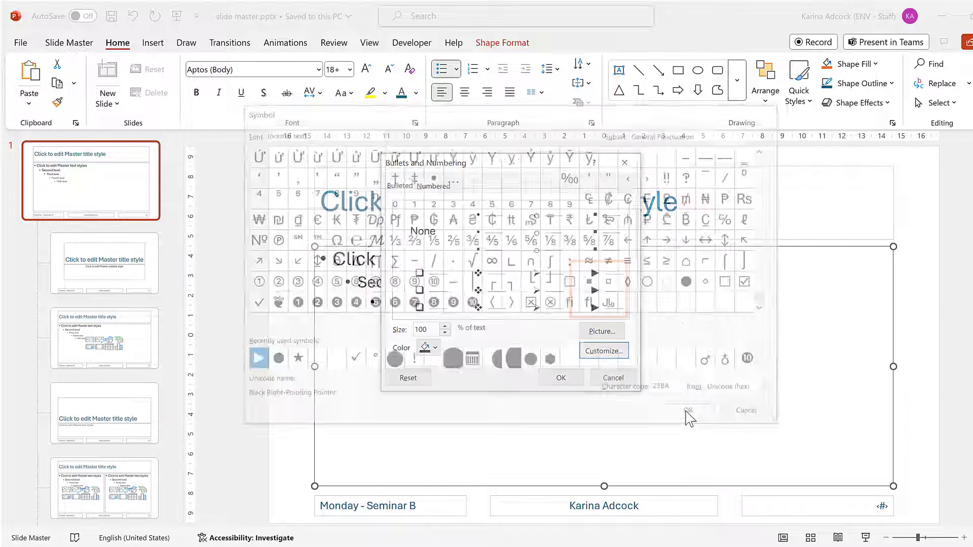
Step: Colour the bullets dark blue at 90% size, apply them, and close Master View
{"action": "left_click", "coordinate": [426, 351]}
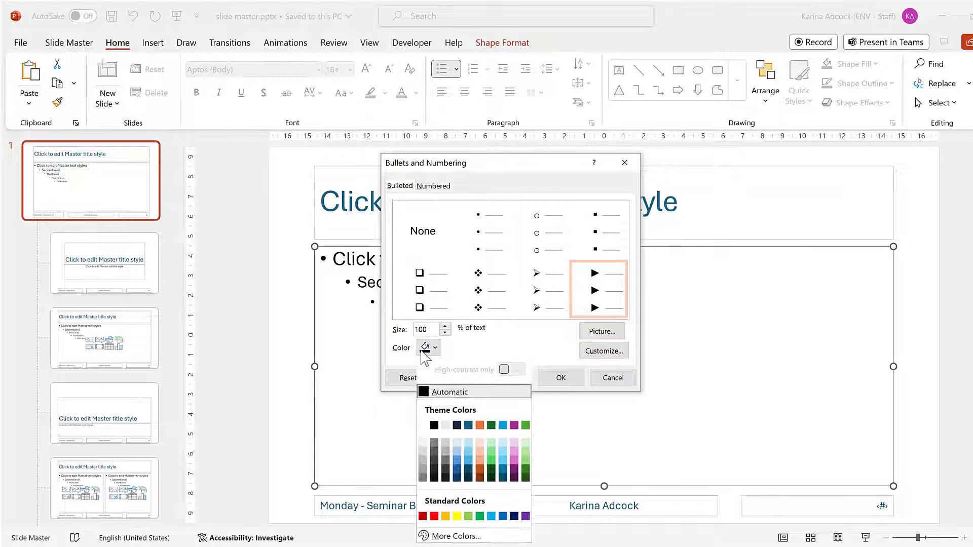
{"action": "left_click", "coordinate": [469, 425]}
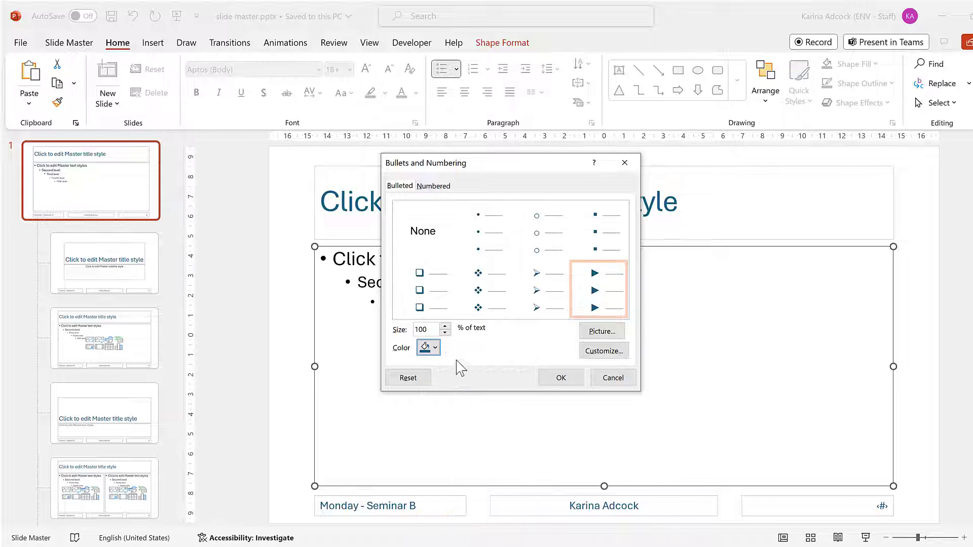
{"action": "double_click", "coordinate": [425, 330]}
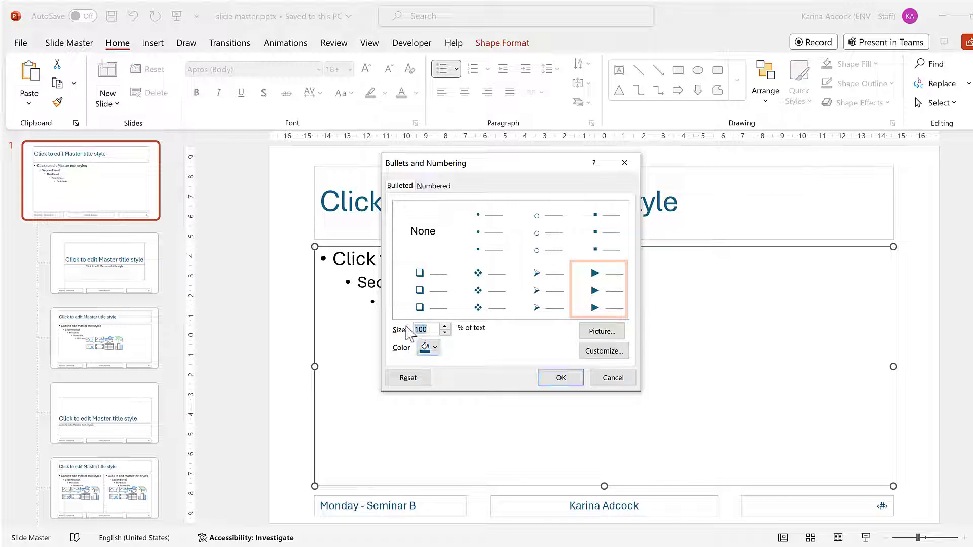
{"action": "type", "text": "90"}
{"action": "left_click", "coordinate": [552, 383]}
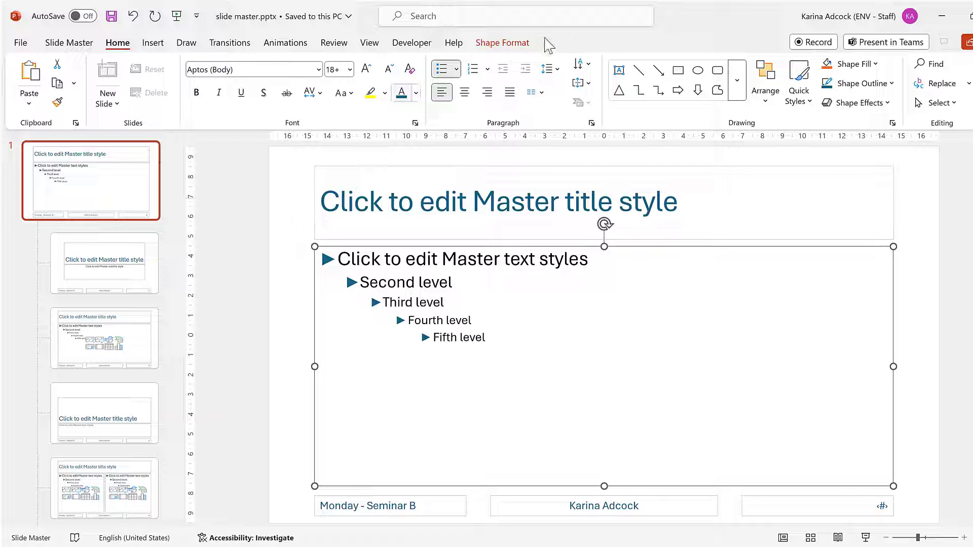
{"action": "left_click", "coordinate": [85, 44]}
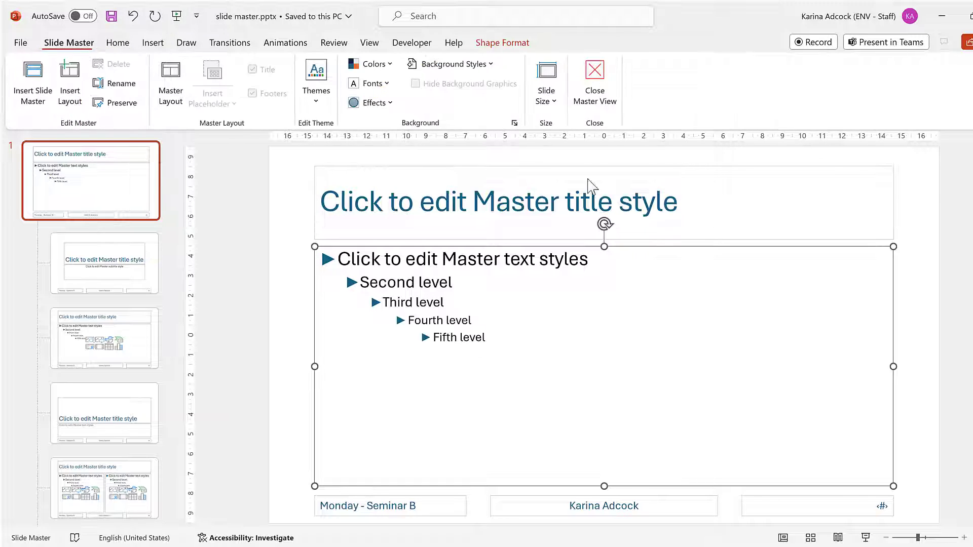
{"action": "left_click", "coordinate": [595, 83]}
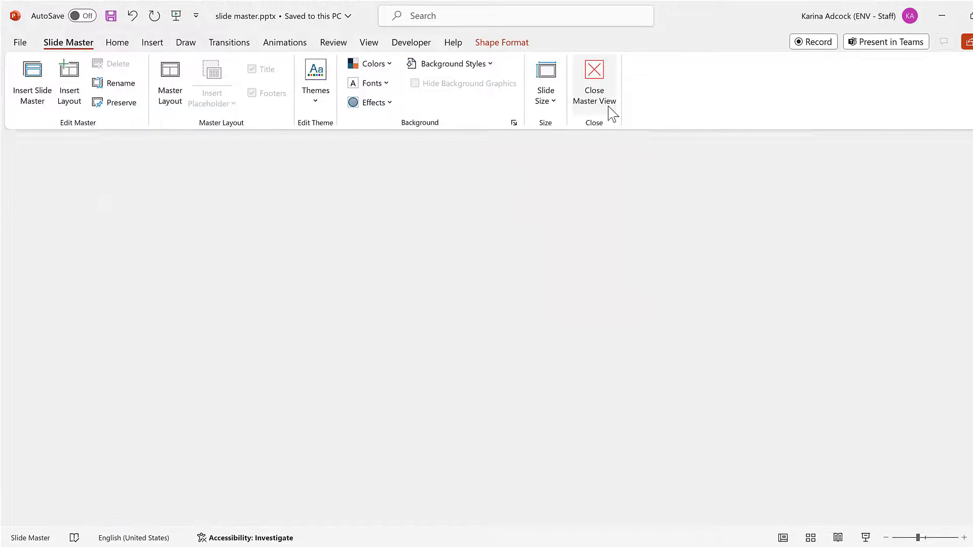
Step: Step through slides 1–4 to check the triangle bullets, then reopen Slide Master view
{"action": "left_click", "coordinate": [104, 194]}
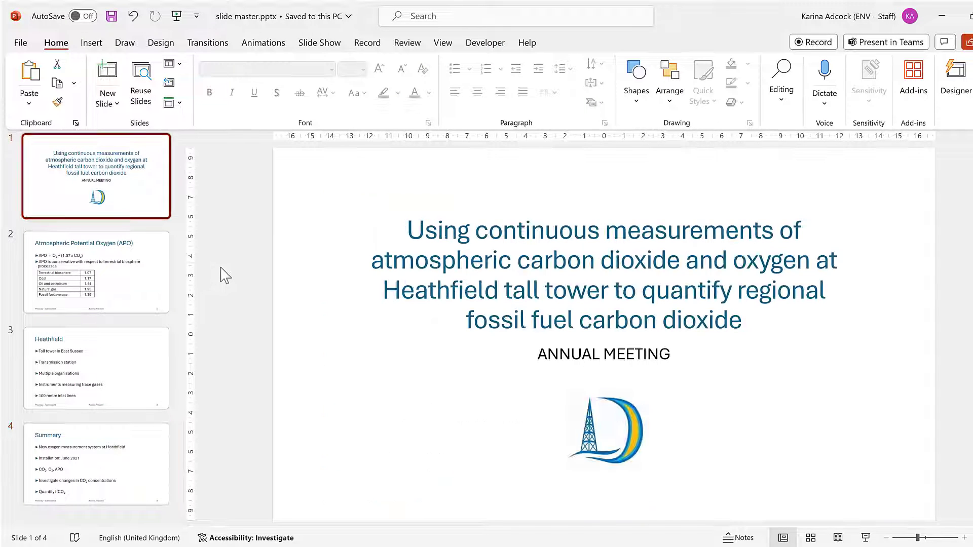
{"action": "key", "text": "Down"}
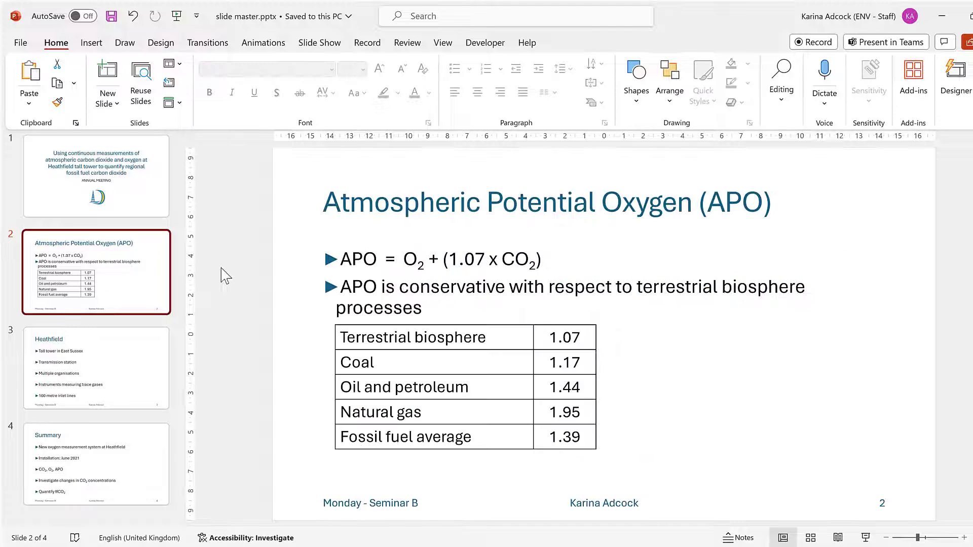
{"action": "key", "text": "Down"}
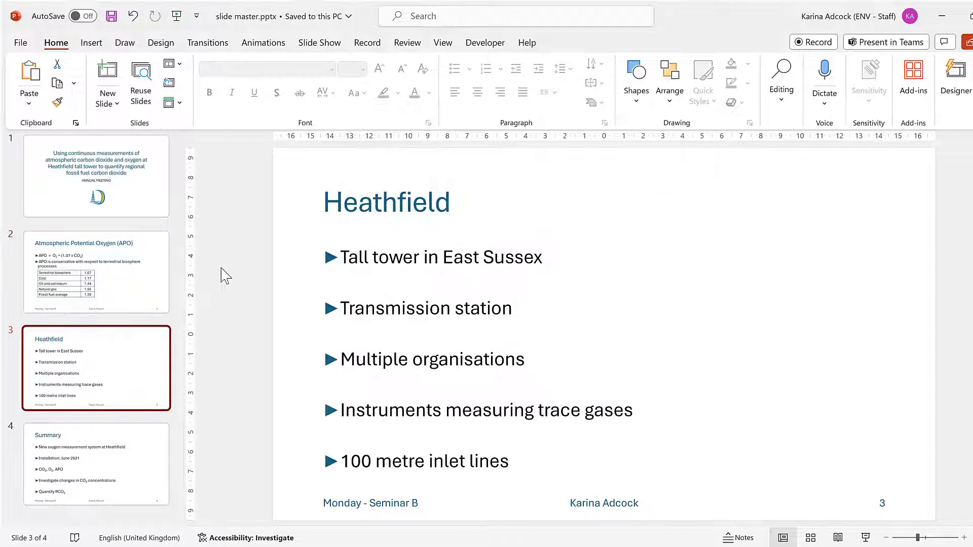
{"action": "key", "text": "Down"}
{"action": "key", "text": "Up"}
{"action": "left_click", "coordinate": [443, 43]}
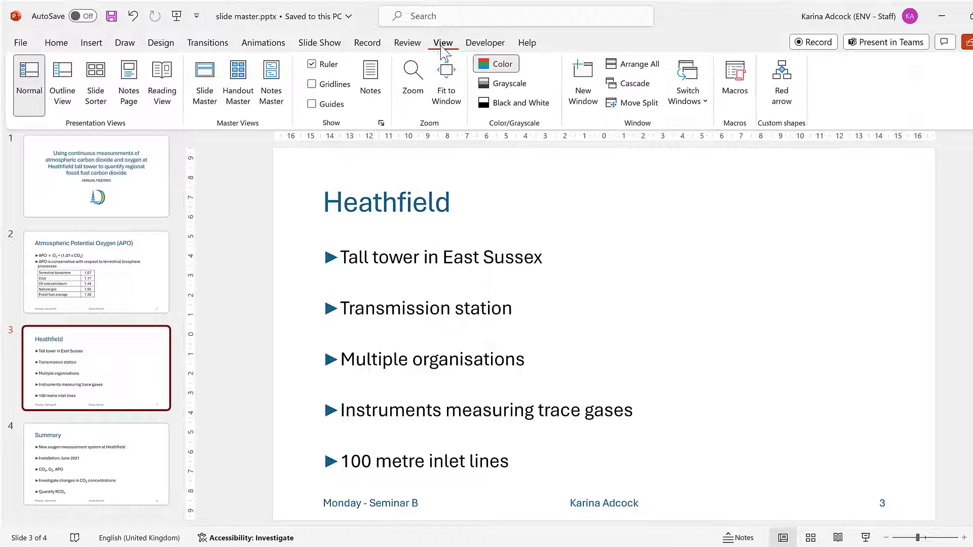
{"action": "left_click", "coordinate": [212, 104]}
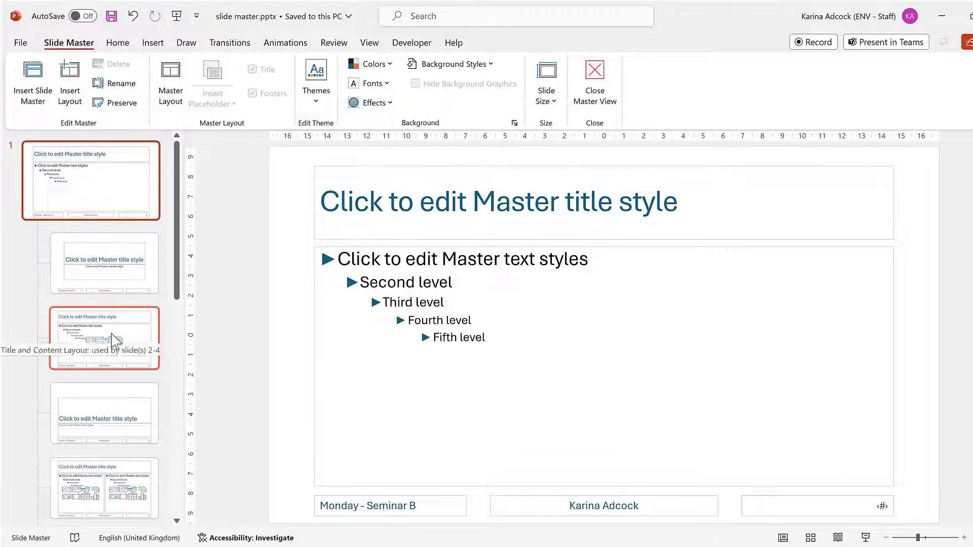
Step: On the Title and Content layout, shorten the title box and extend the content box up beneath it
{"action": "left_click", "coordinate": [117, 355]}
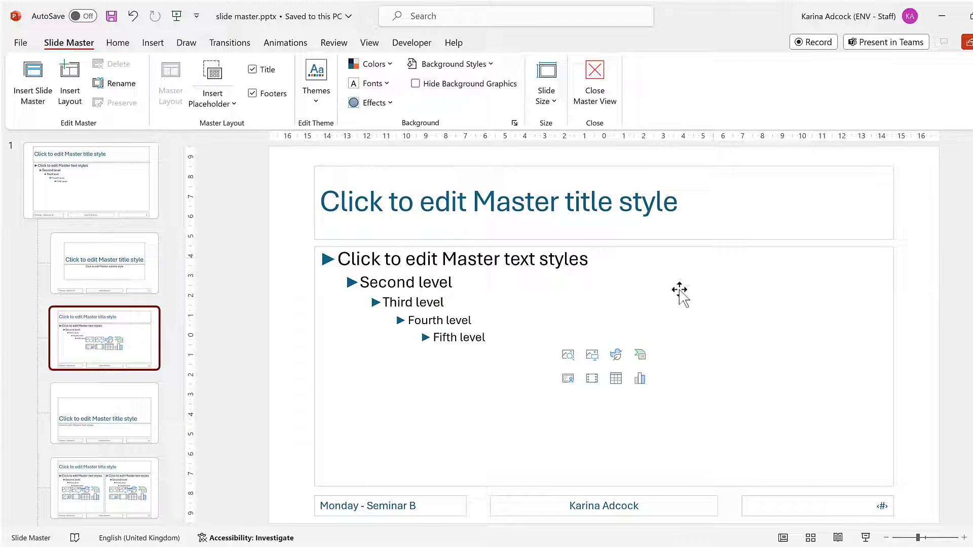
{"action": "left_click", "coordinate": [517, 167]}
{"action": "left_click_drag", "start_coordinate": [603, 236], "coordinate": [603, 208]}
{"action": "left_click", "coordinate": [636, 299]}
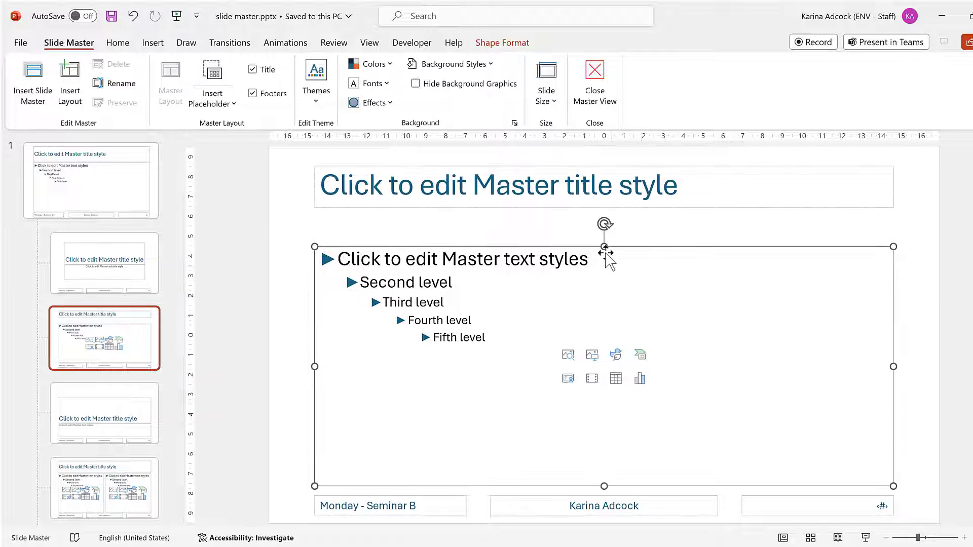
{"action": "left_click_drag", "start_coordinate": [604, 247], "coordinate": [607, 216]}
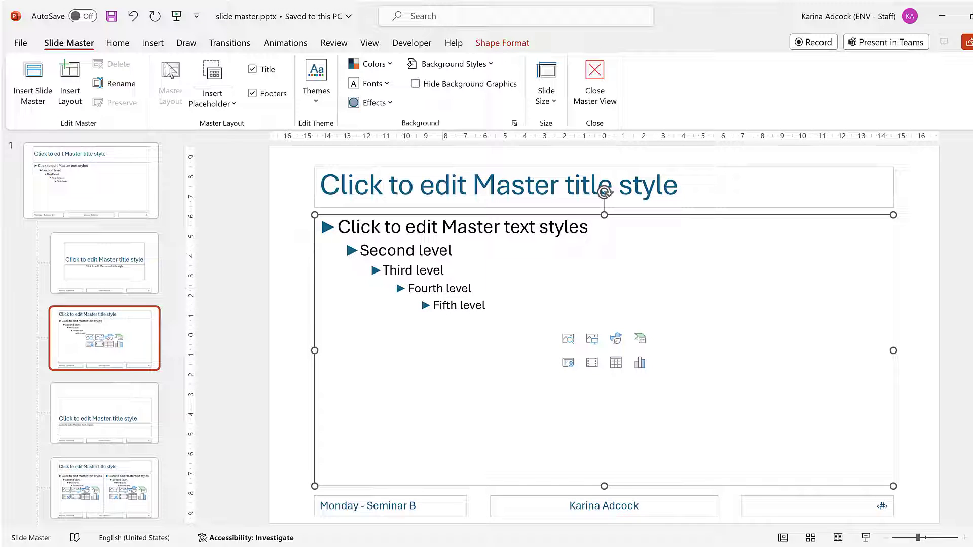
Step: Draw a horizontal straight line along the bottom of the title box
{"action": "left_click", "coordinate": [151, 44]}
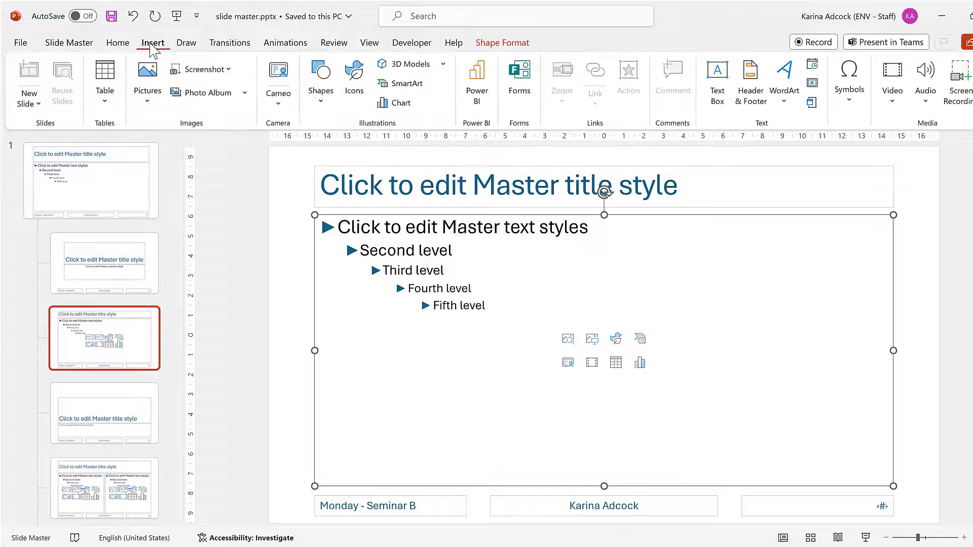
{"action": "left_click", "coordinate": [320, 94]}
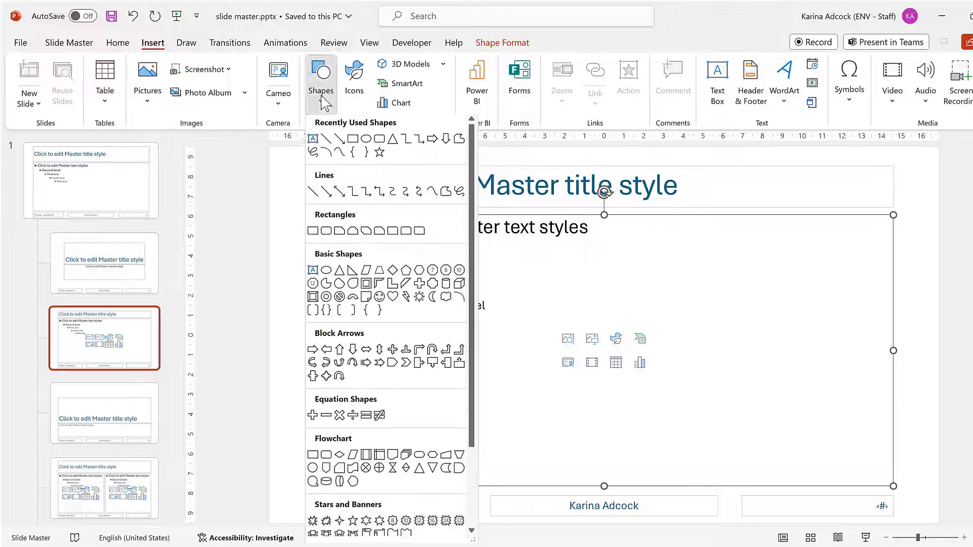
{"action": "left_click", "coordinate": [314, 194]}
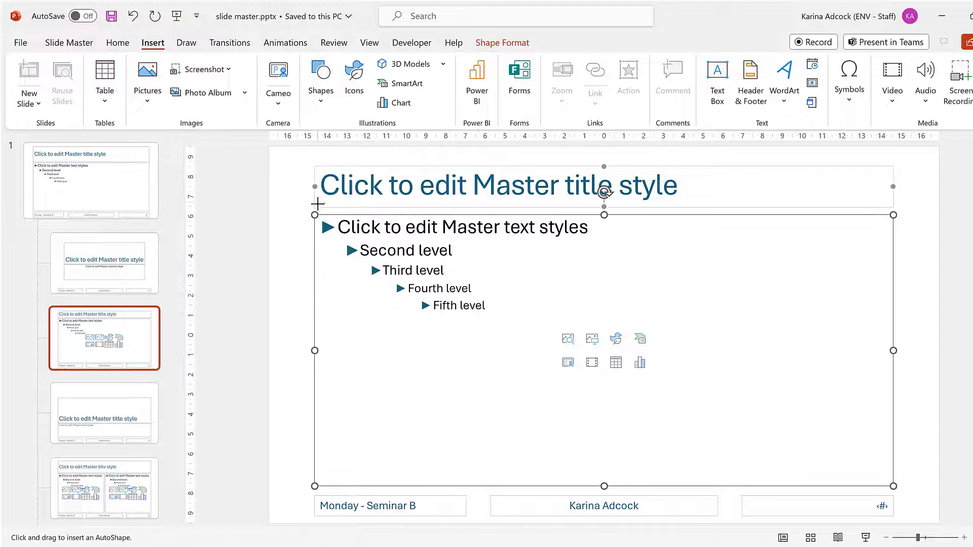
{"action": "key", "text": "shift"}
{"action": "left_click_drag", "start_coordinate": [313, 207], "coordinate": [894, 238]}
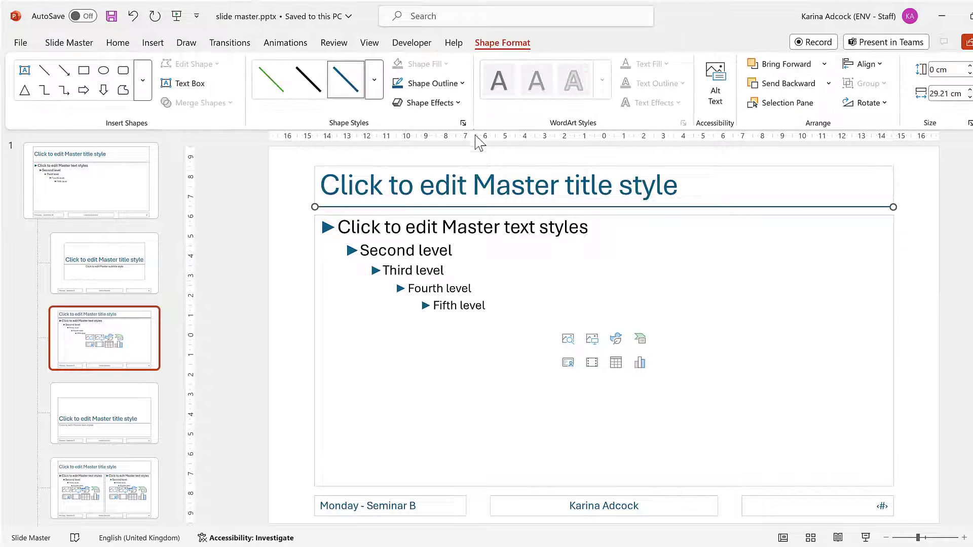
Step: Set the line's width to 3 pt in Format Shape
{"action": "left_click", "coordinate": [463, 123]}
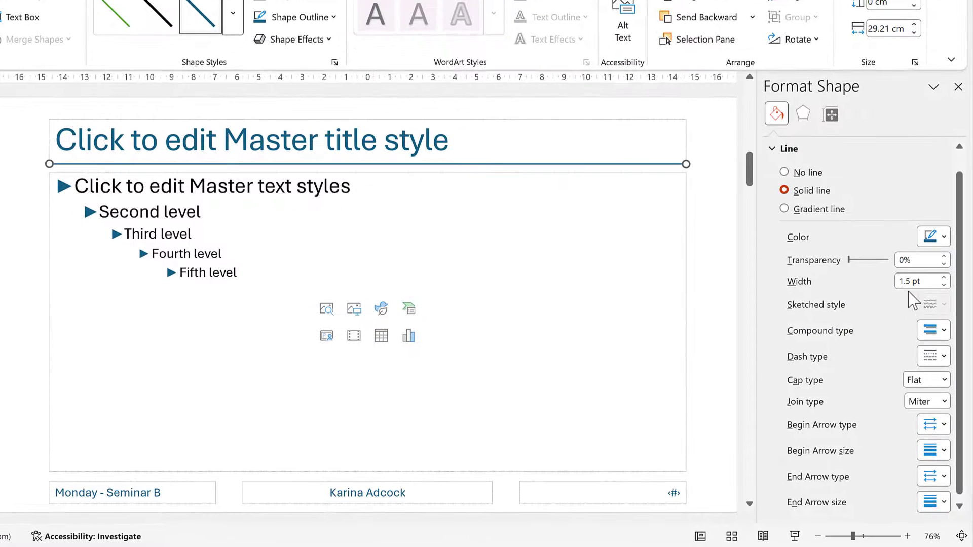
{"action": "left_click", "coordinate": [920, 280]}
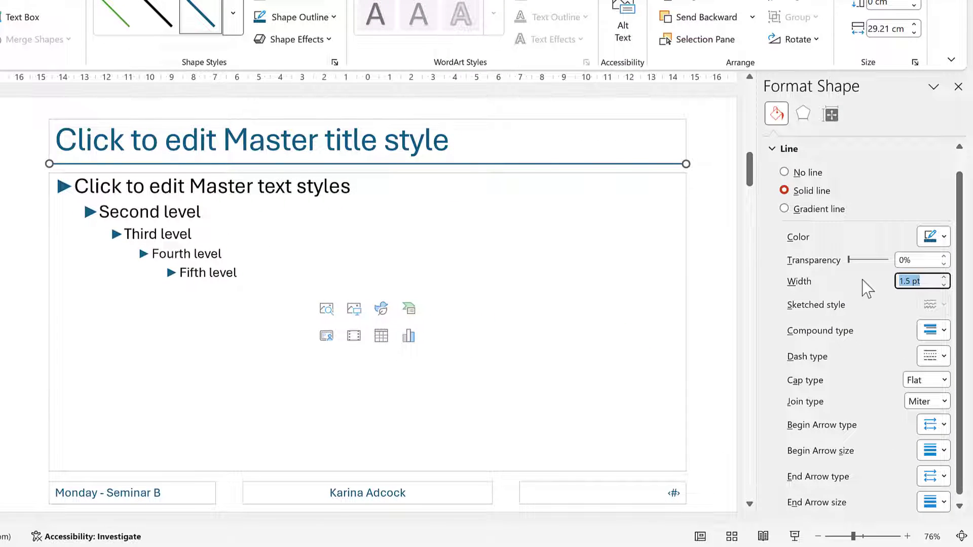
{"action": "type", "text": "3"}
{"action": "key", "text": "Return"}
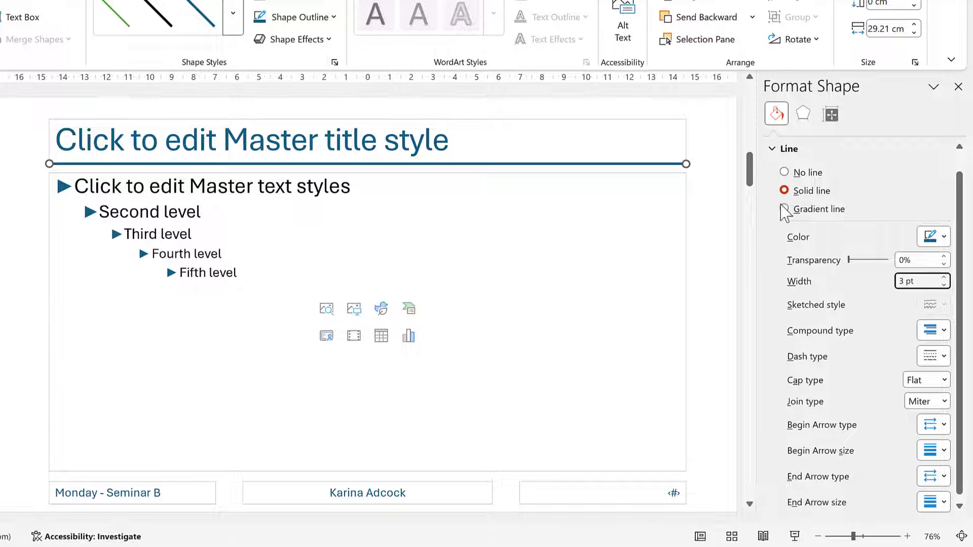
Step: Switch the line to a Linear Left gradient and delete the 74% and 83% stops
{"action": "left_click", "coordinate": [786, 210]}
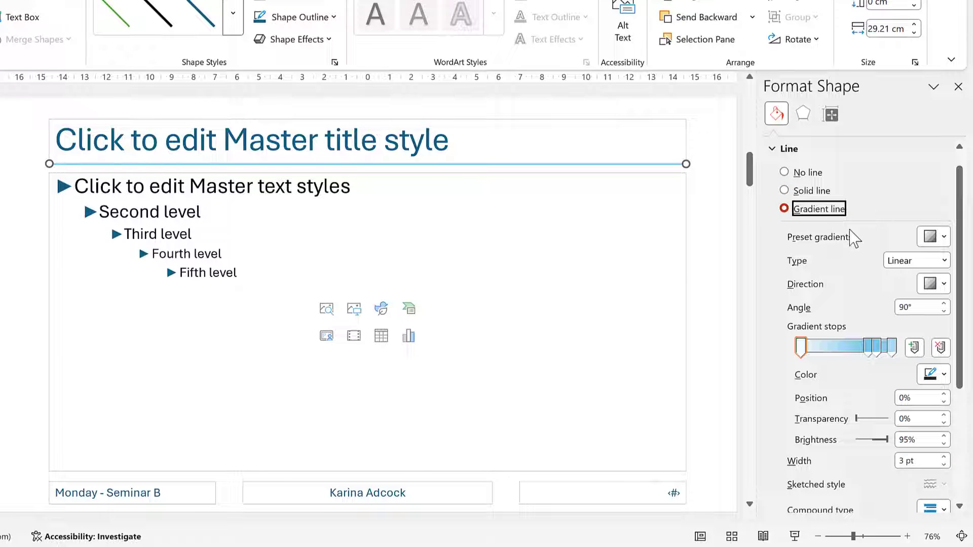
{"action": "left_click", "coordinate": [930, 285]}
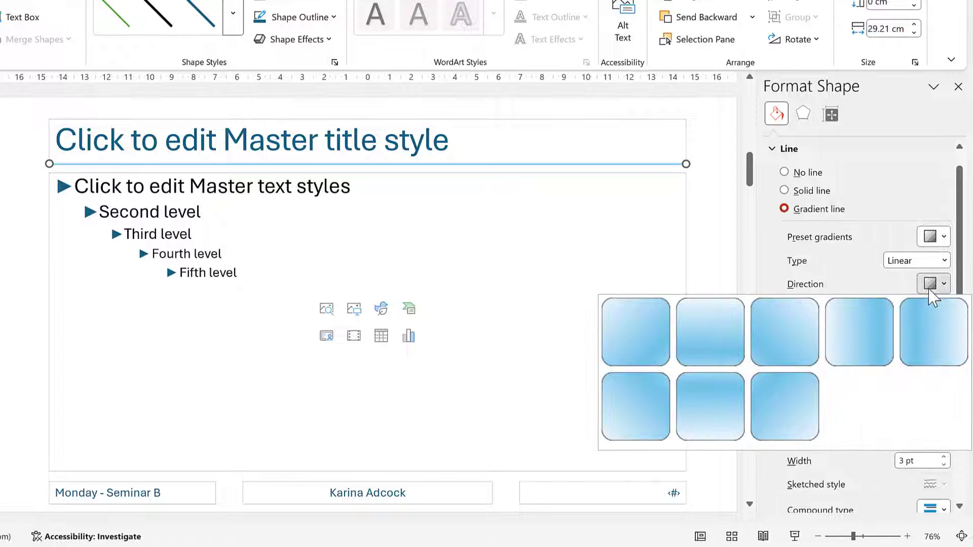
{"action": "left_click", "coordinate": [934, 331]}
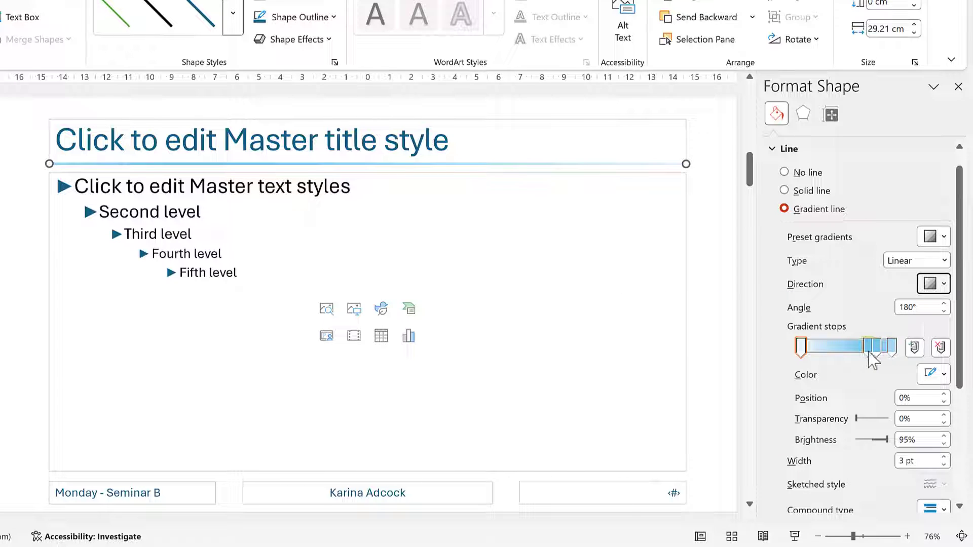
{"action": "left_click", "coordinate": [869, 349]}
{"action": "left_click", "coordinate": [940, 348]}
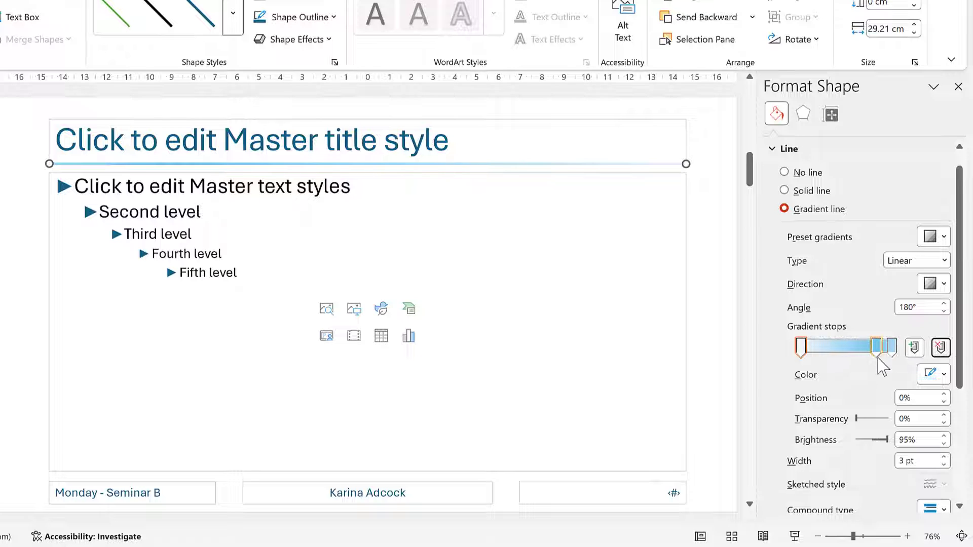
{"action": "left_click", "coordinate": [879, 353]}
{"action": "left_click", "coordinate": [940, 348]}
Step: Colour the left gradient stop light blue and the right stop dark blue
{"action": "left_click", "coordinate": [800, 348]}
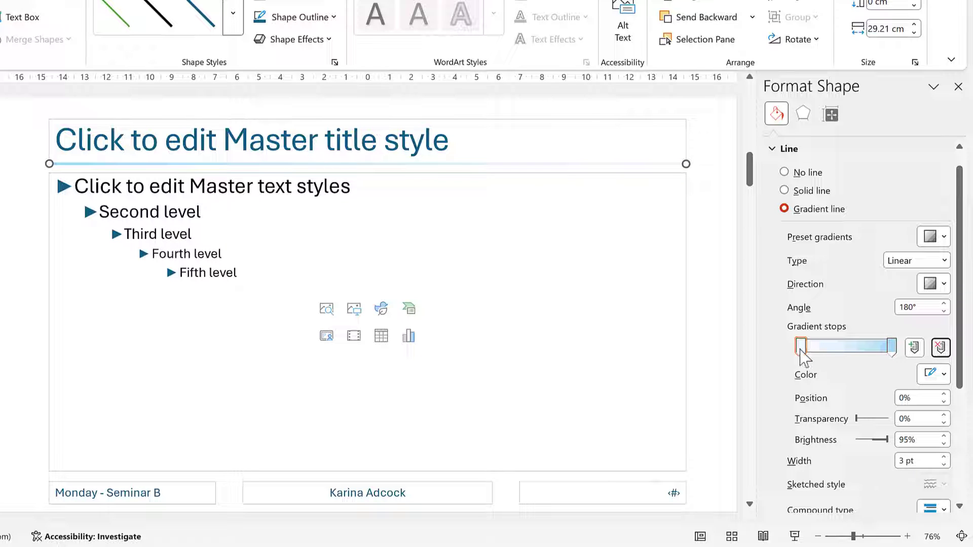
{"action": "left_click", "coordinate": [928, 379]}
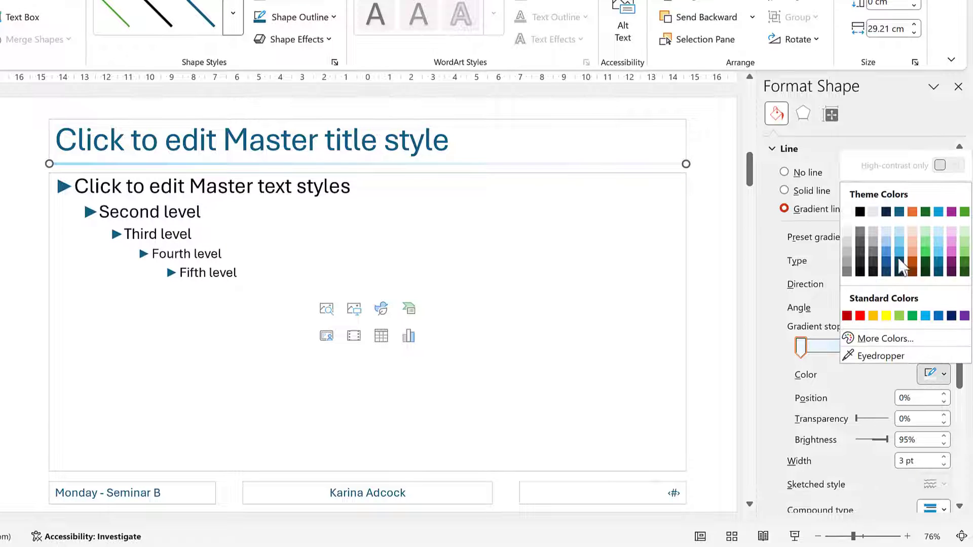
{"action": "left_click", "coordinate": [899, 233]}
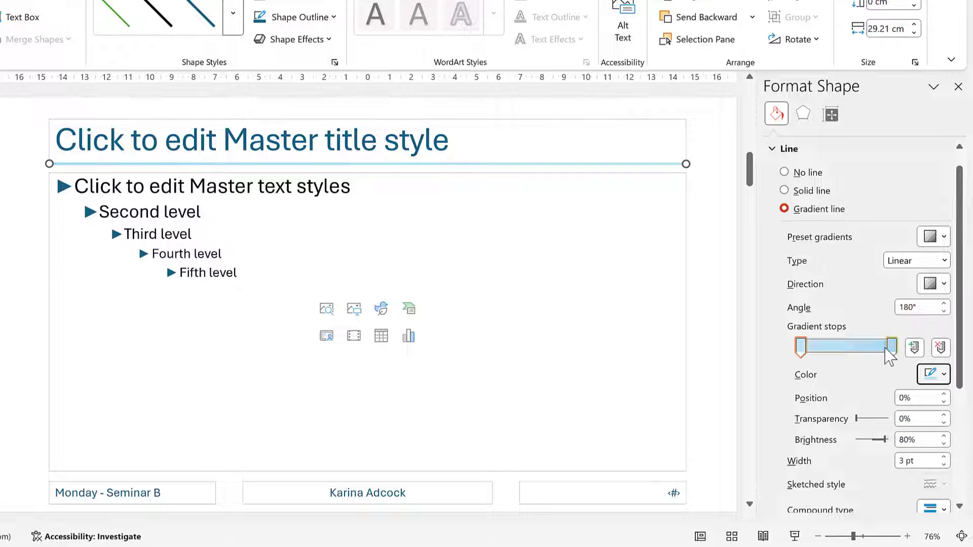
{"action": "left_click", "coordinate": [891, 348]}
{"action": "left_click", "coordinate": [930, 374]}
{"action": "left_click", "coordinate": [898, 262]}
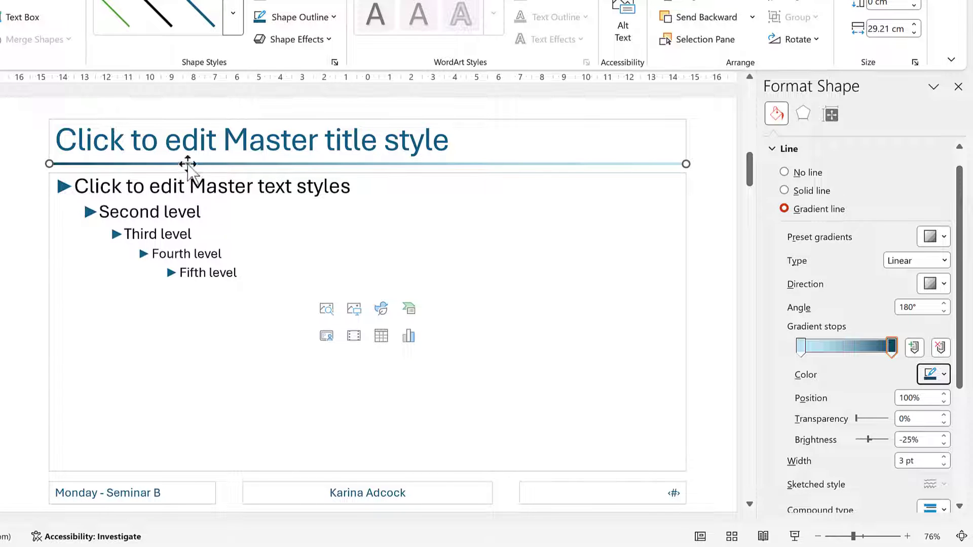
Step: Duplicate the gradient line down above the footers, set it to 1.5 pt, and close the Format Shape pane
{"action": "left_click_drag", "start_coordinate": [188, 163], "coordinate": [183, 478]}
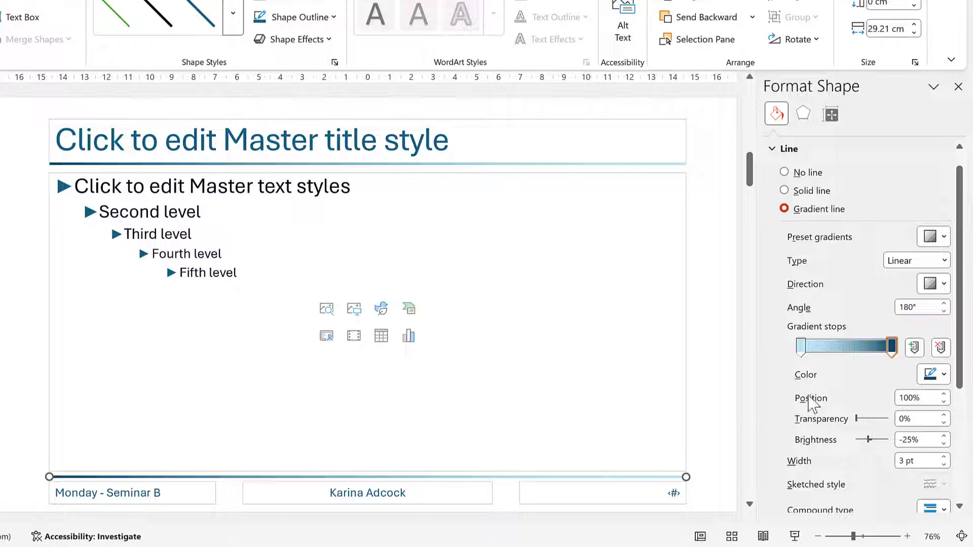
{"action": "left_click", "coordinate": [911, 461]}
{"action": "key", "text": "ctrl+a"}
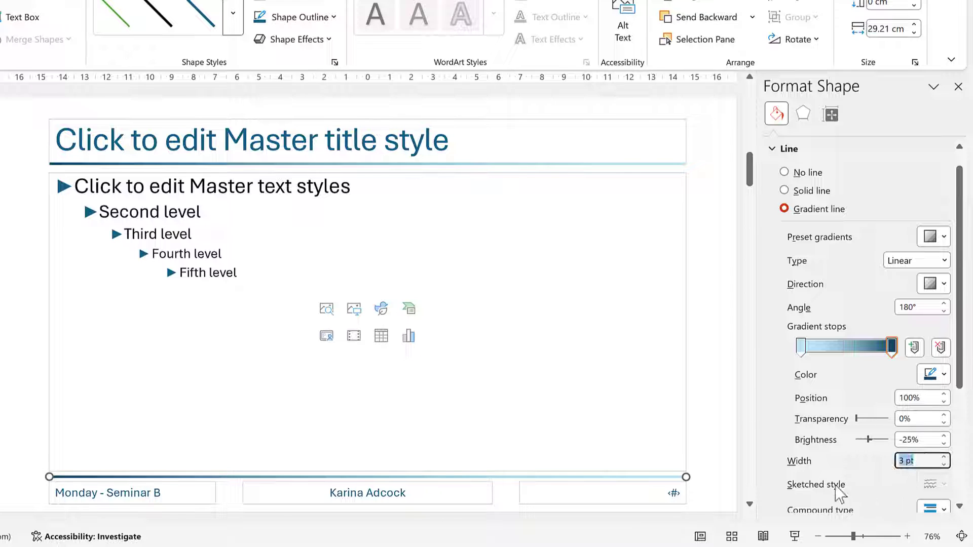
{"action": "type", "text": "1.5"}
{"action": "key", "text": "Return"}
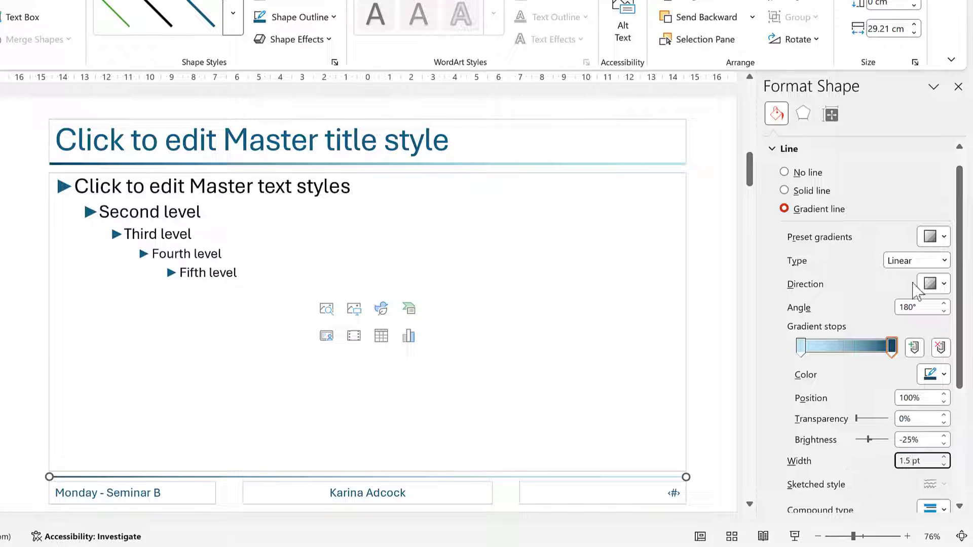
{"action": "left_click", "coordinate": [958, 86]}
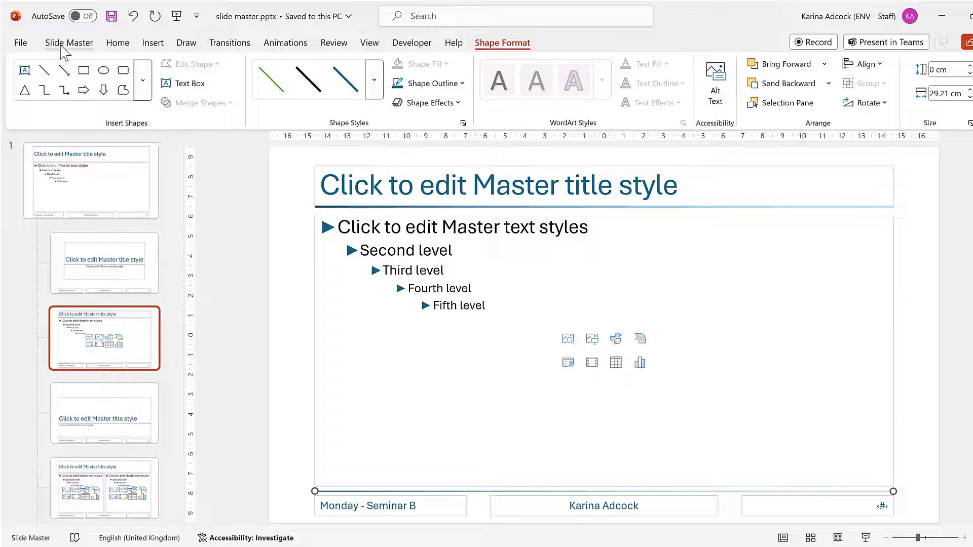
{"action": "left_click", "coordinate": [62, 44]}
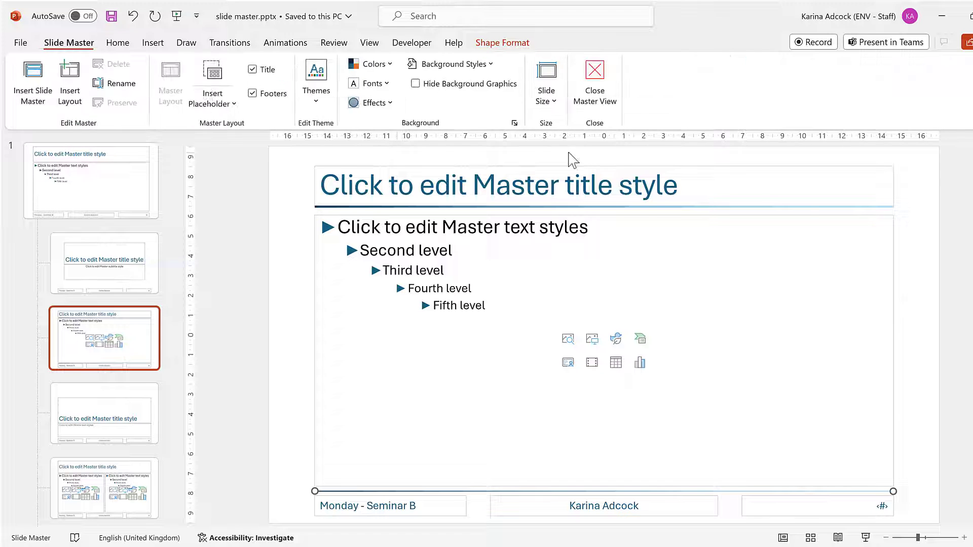
Step: Leave master view and review slides 2–4 for the gradient lines under titles and above footers
{"action": "left_click", "coordinate": [596, 109]}
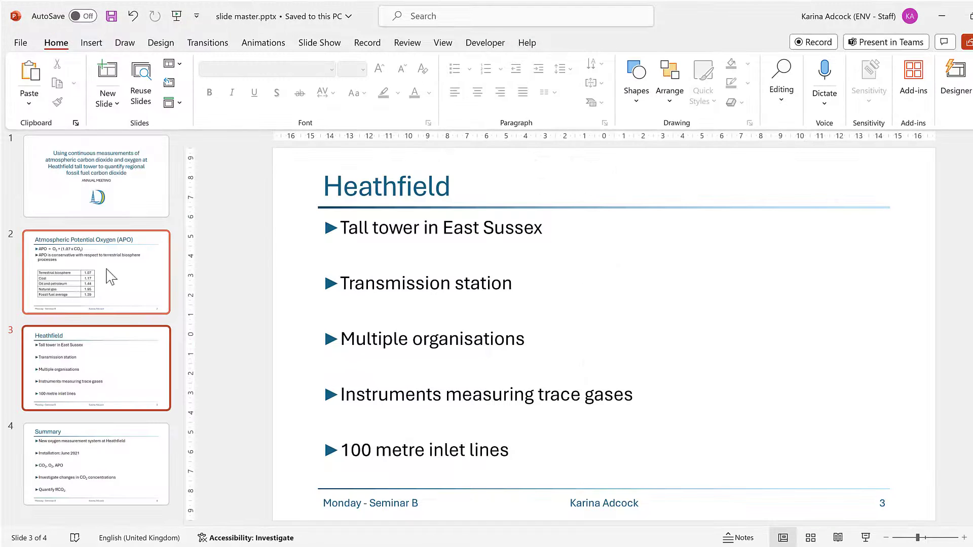
{"action": "left_click", "coordinate": [111, 278]}
{"action": "key", "text": "Down"}
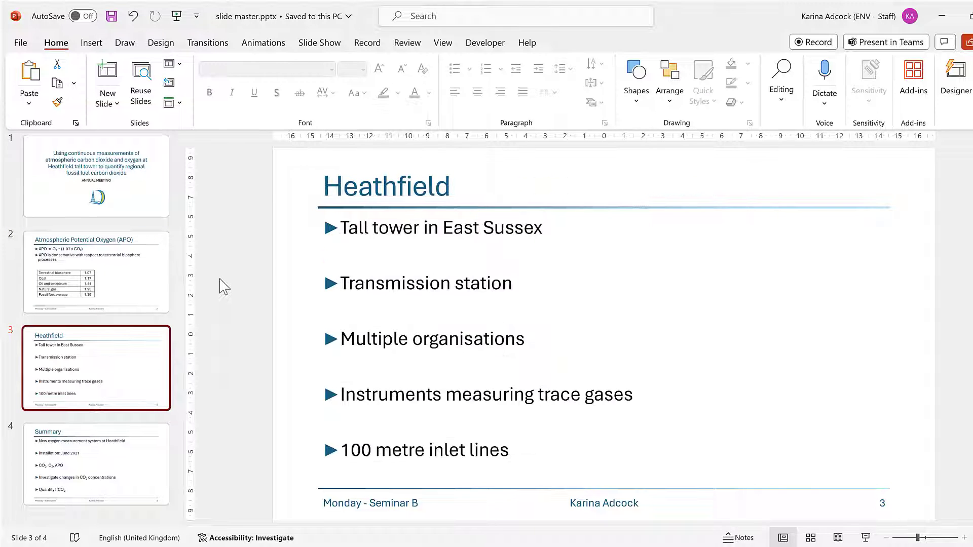
{"action": "key", "text": "Down"}
{"action": "key", "text": "Up"}
{"action": "key", "text": "Up"}
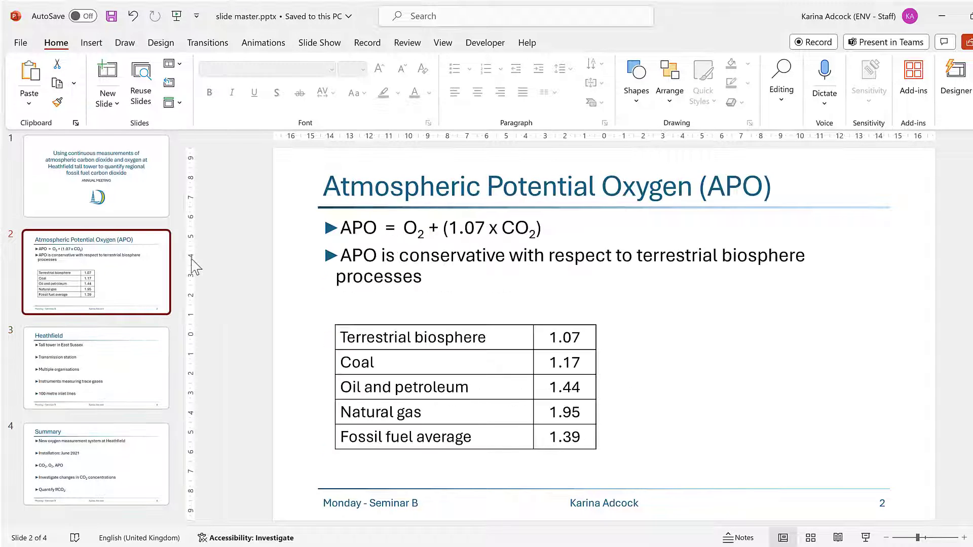
Step: Copy the logo from the title slide
{"action": "left_click", "coordinate": [146, 192]}
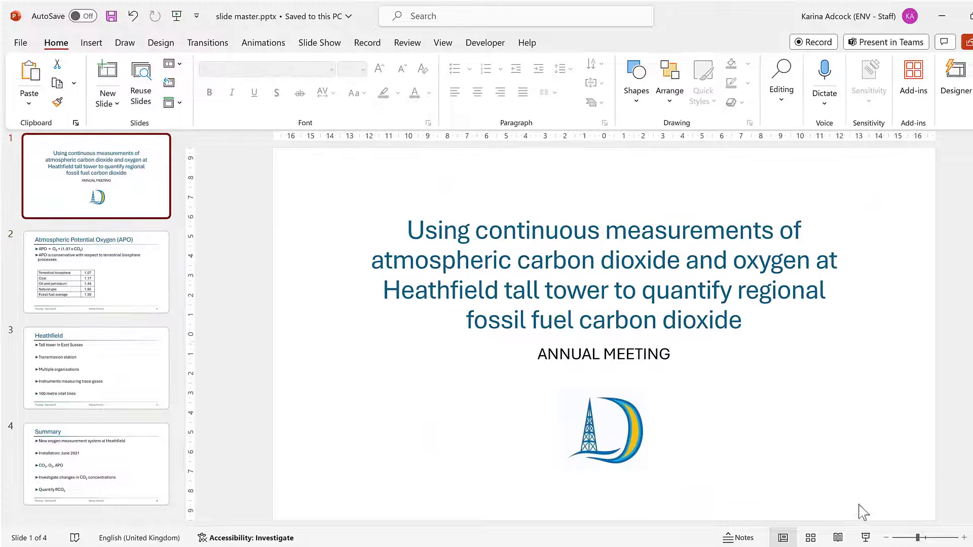
{"action": "left_click", "coordinate": [603, 418]}
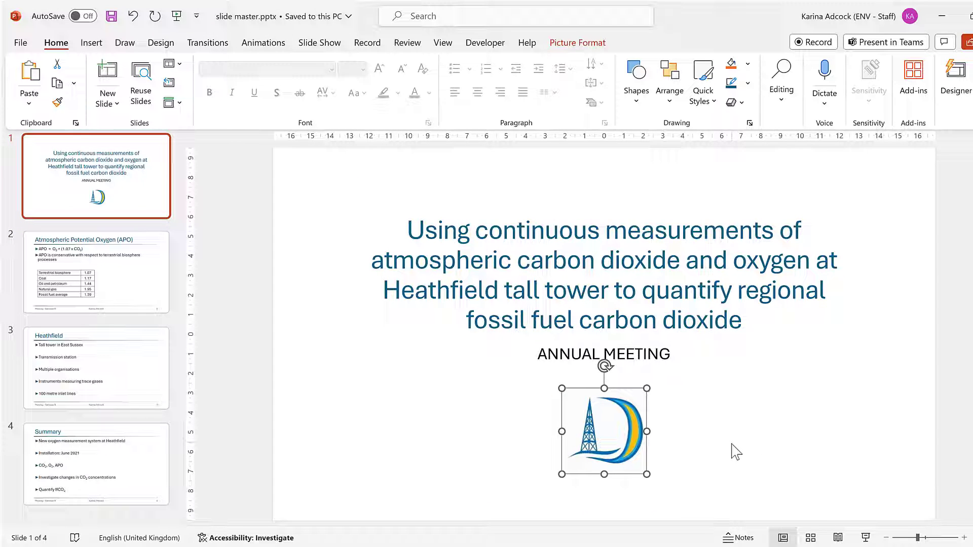
{"action": "key", "text": "ctrl+c"}
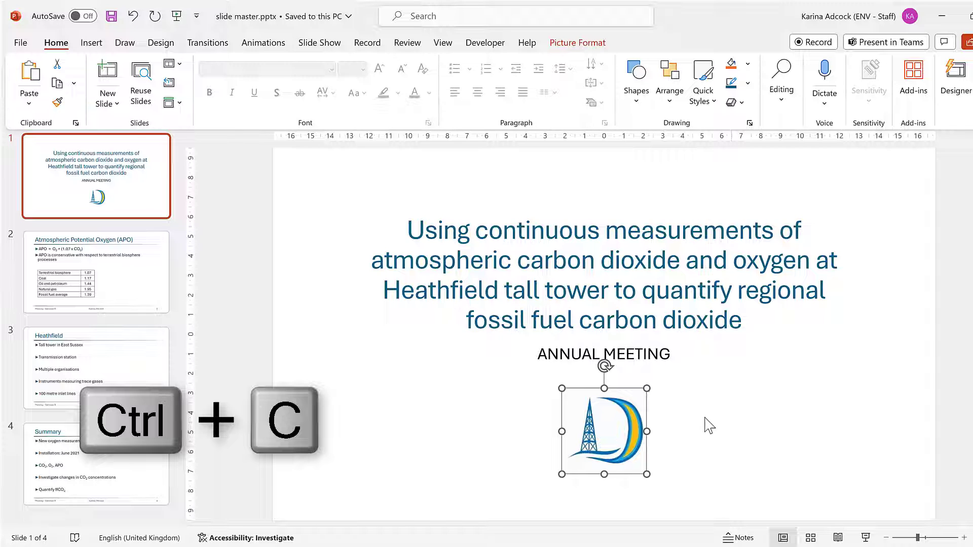
{"action": "left_click", "coordinate": [444, 44]}
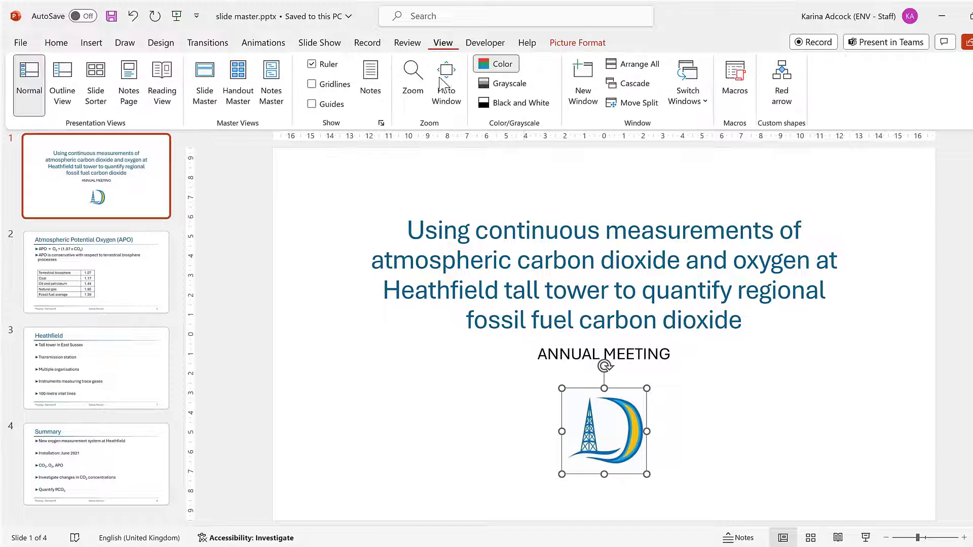
Step: Paste the logo onto the Title and Content master layout, shrunk and placed at the title's top-right
{"action": "left_click", "coordinate": [205, 102]}
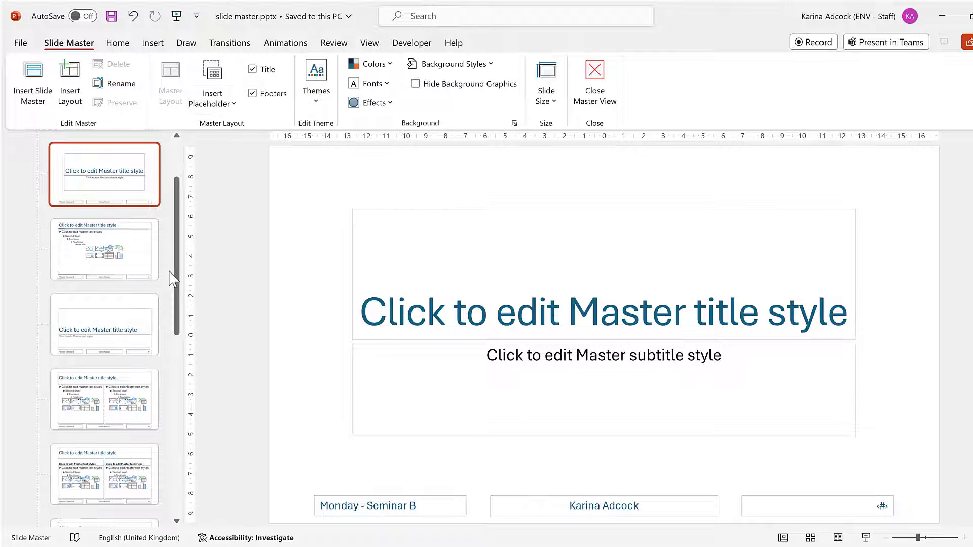
{"action": "left_click", "coordinate": [148, 335]}
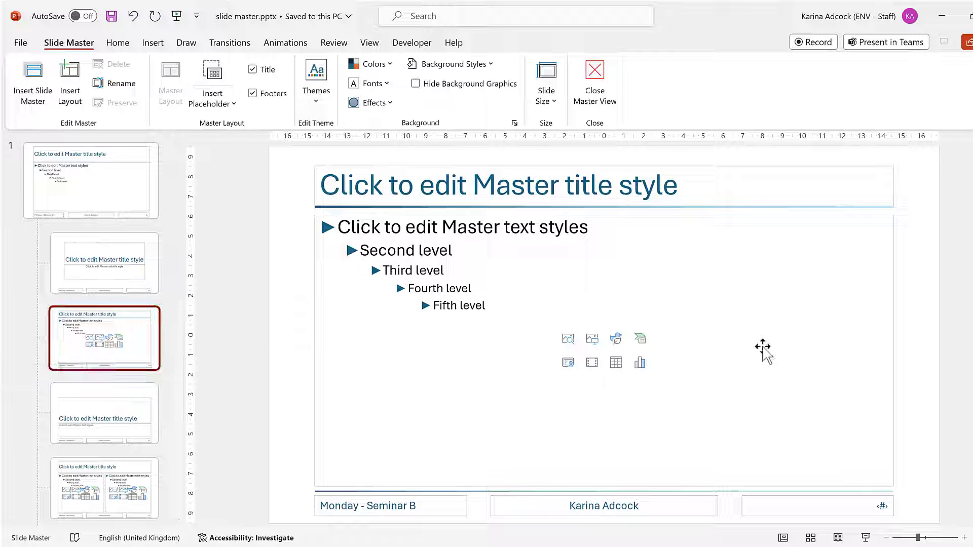
{"action": "key", "text": "ctrl+v"}
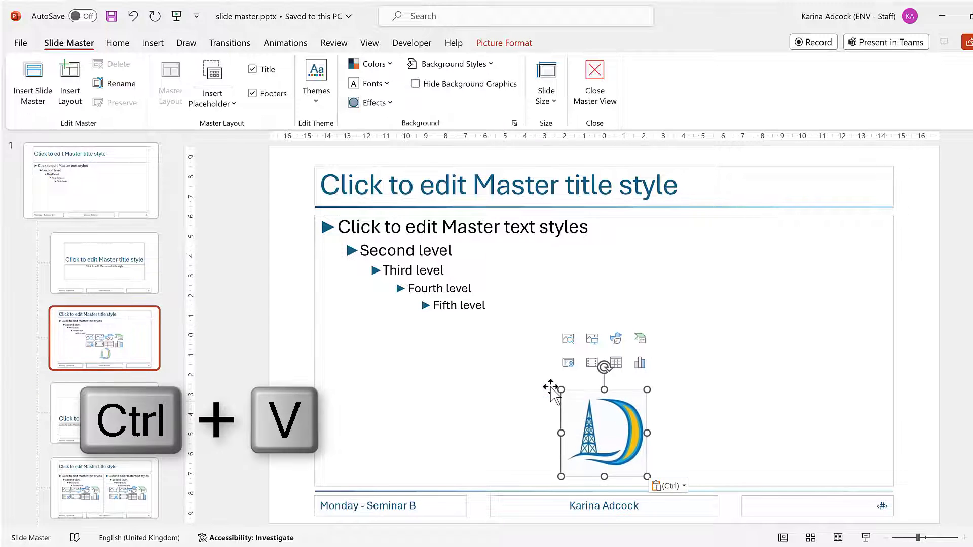
{"action": "left_click_drag", "start_coordinate": [559, 387], "coordinate": [876, 190]}
{"action": "left_click", "coordinate": [920, 205]}
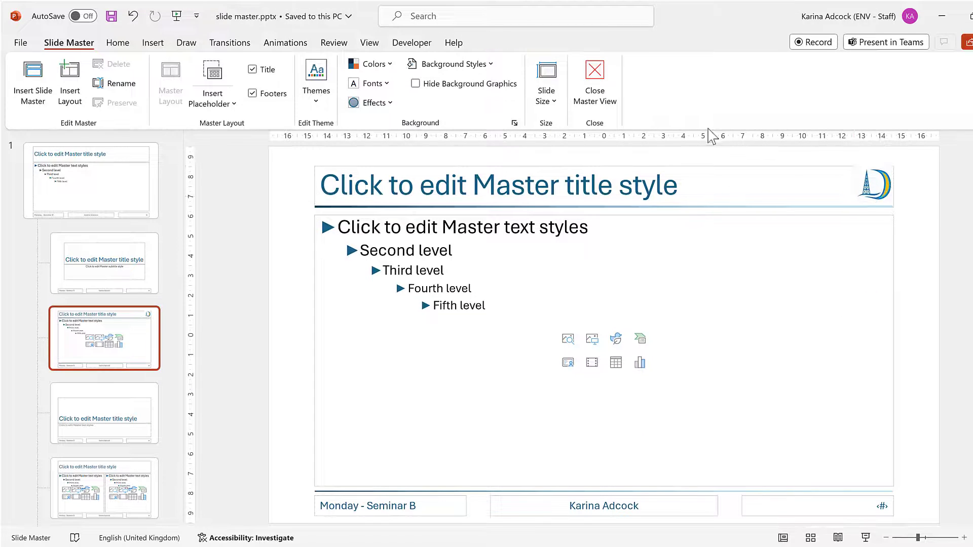
Step: Leave master view and step through slides 2–4 to confirm the small logo beside each title
{"action": "left_click", "coordinate": [613, 95]}
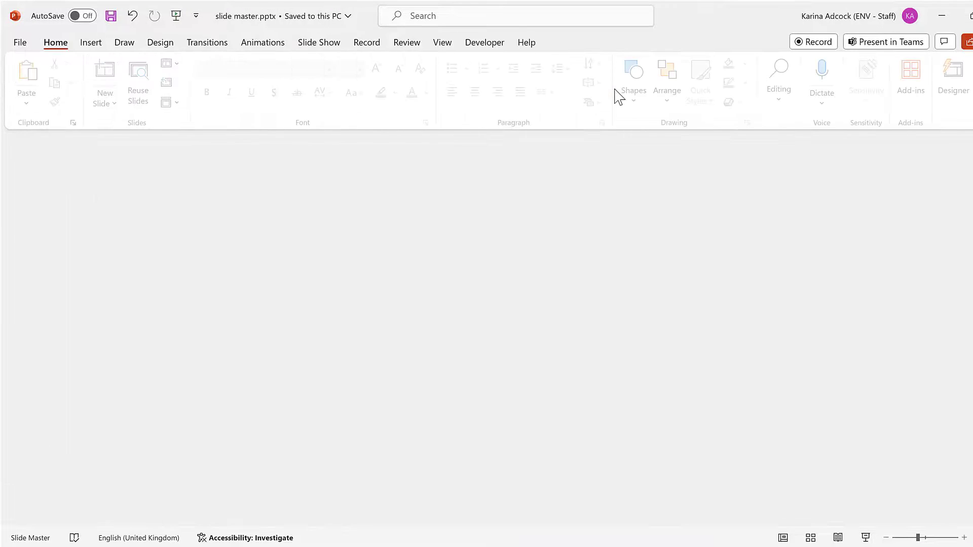
{"action": "left_click", "coordinate": [142, 276]}
{"action": "key", "text": "Down"}
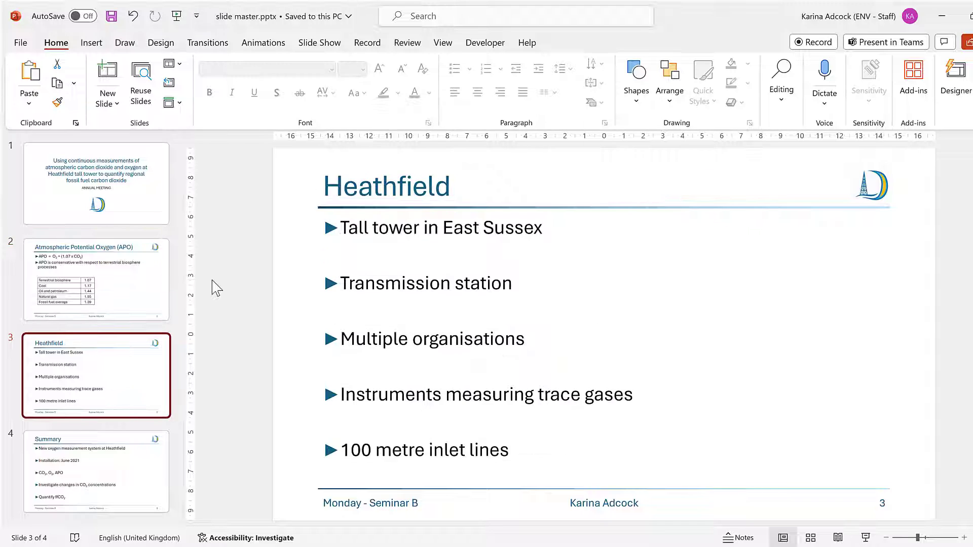
{"action": "key", "text": "Down"}
{"action": "key", "text": "Up"}
{"action": "key", "text": "Up"}
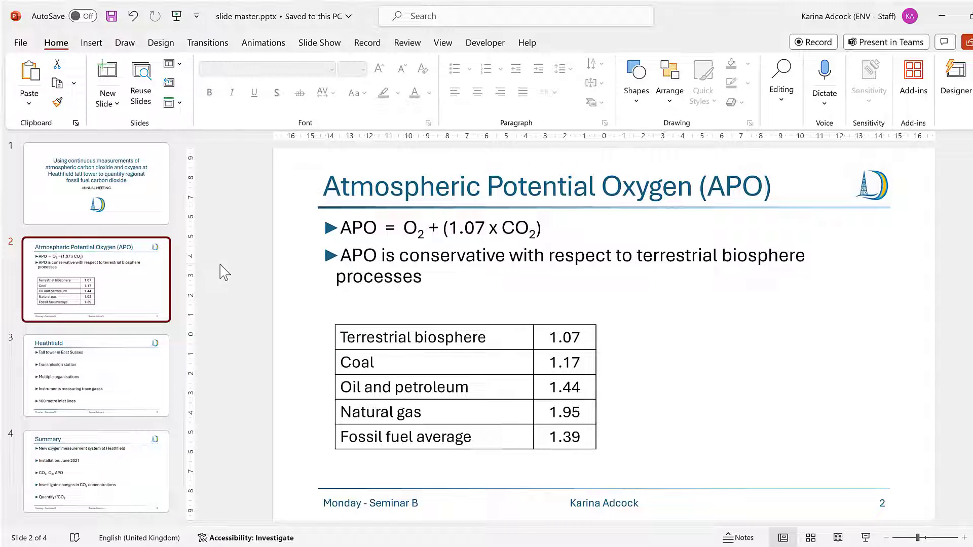